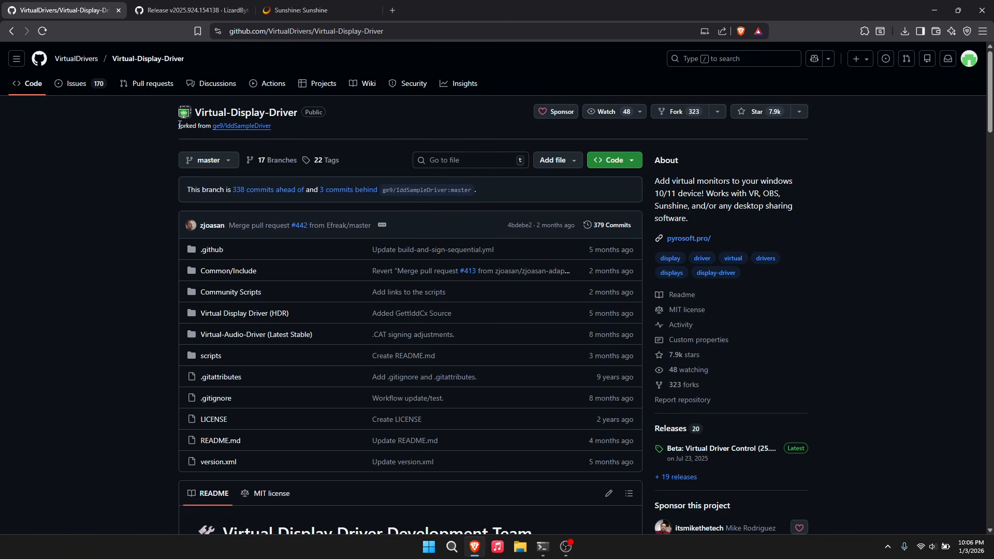
- Switch between the Sunshine documentation, Sunshine release and Virtual-Display-Driver repository tabs
click(278, 5)
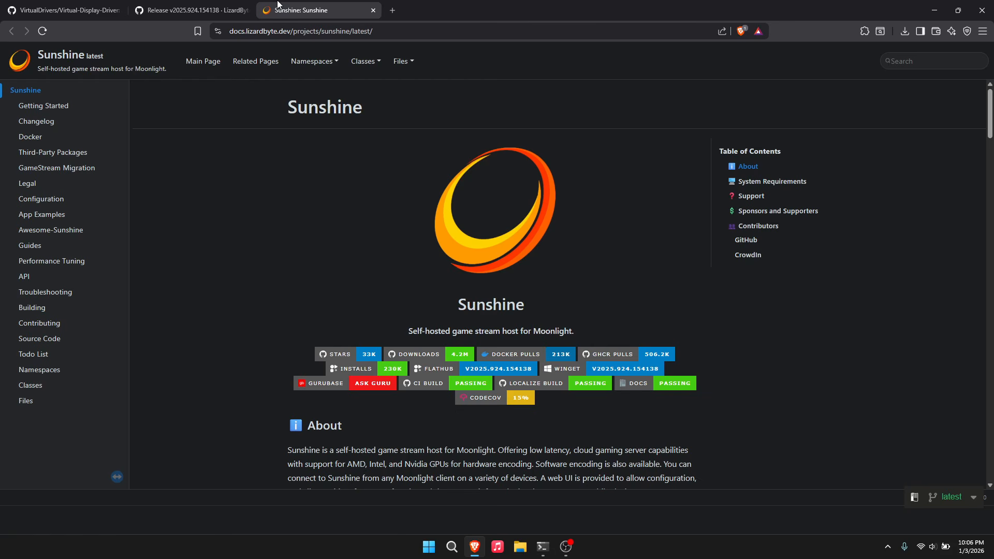
click(98, 6)
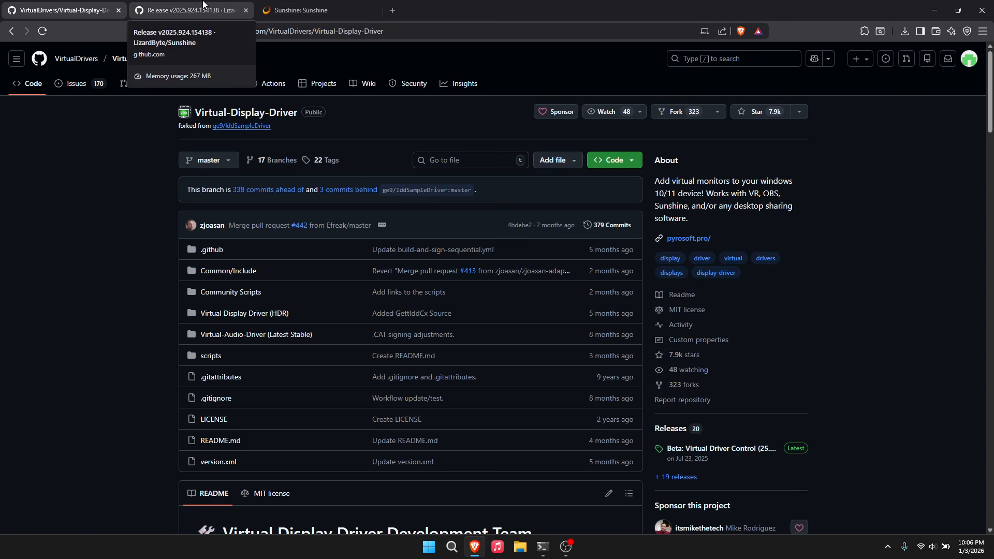
click(237, 4)
click(320, 6)
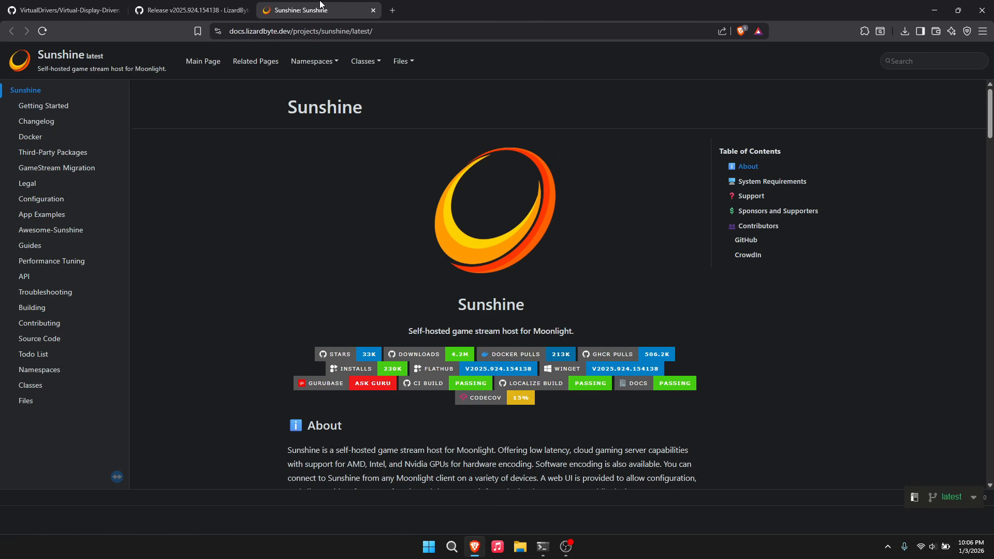
click(67, 10)
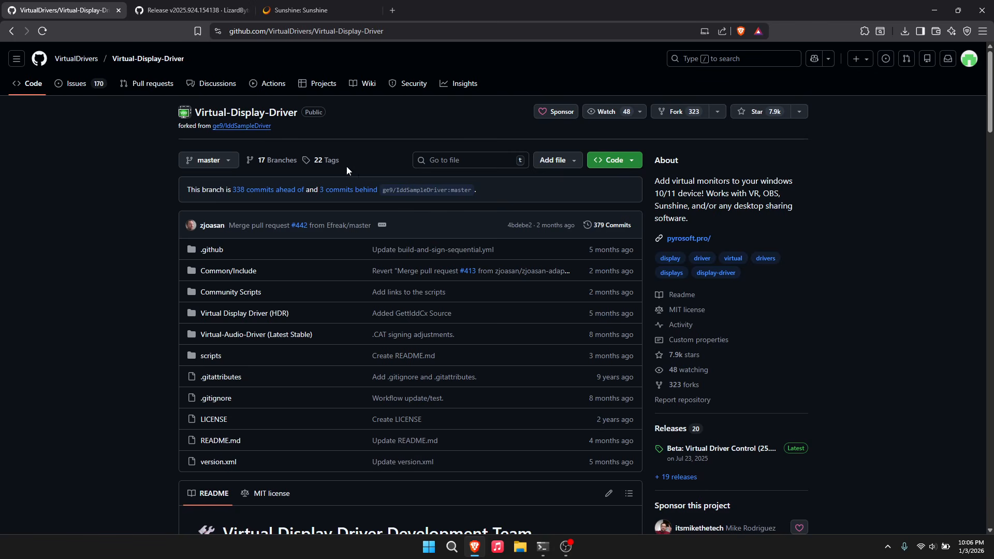
scroll(359, 169, down, 3)
scroll(363, 406, up, 3)
- Download VDD.Control.25.7.23.zip from the latest Virtual Driver Control release and show it in its folder
click(243, 33)
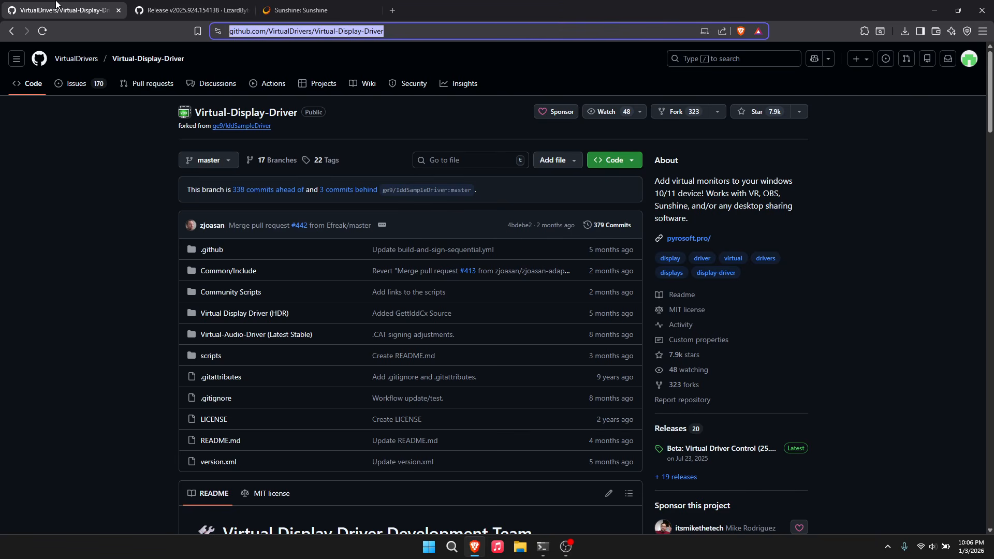
click(707, 458)
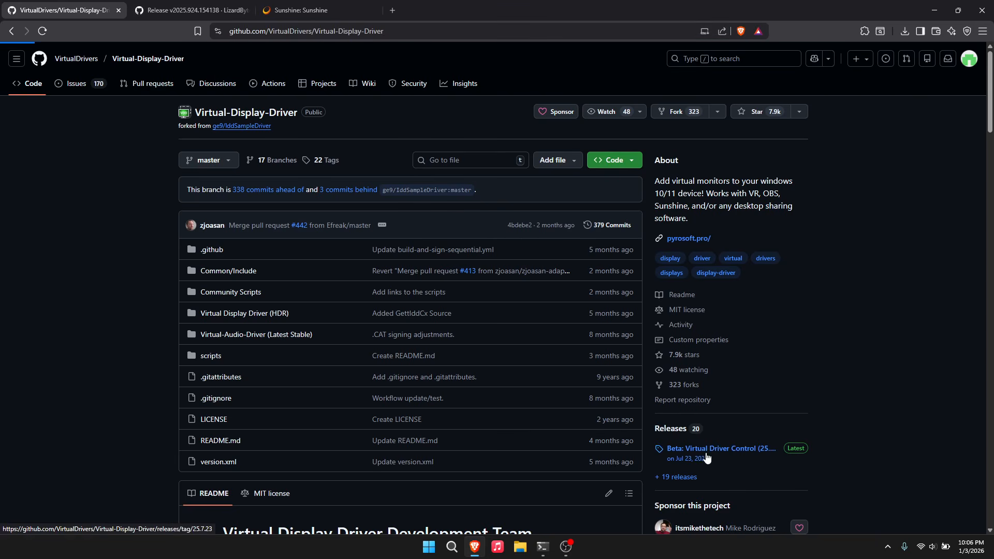
scroll(266, 415, down, 10)
click(265, 411)
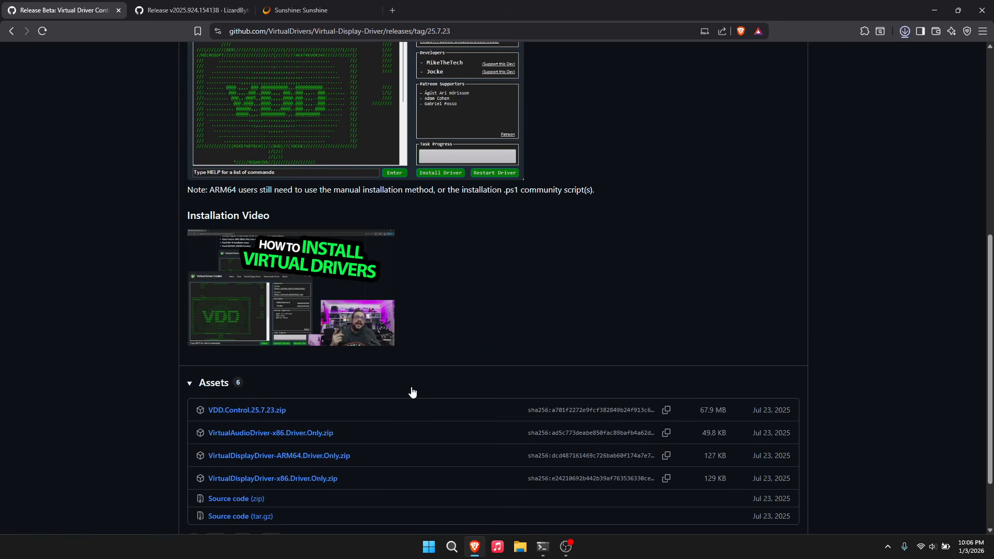
click(919, 32)
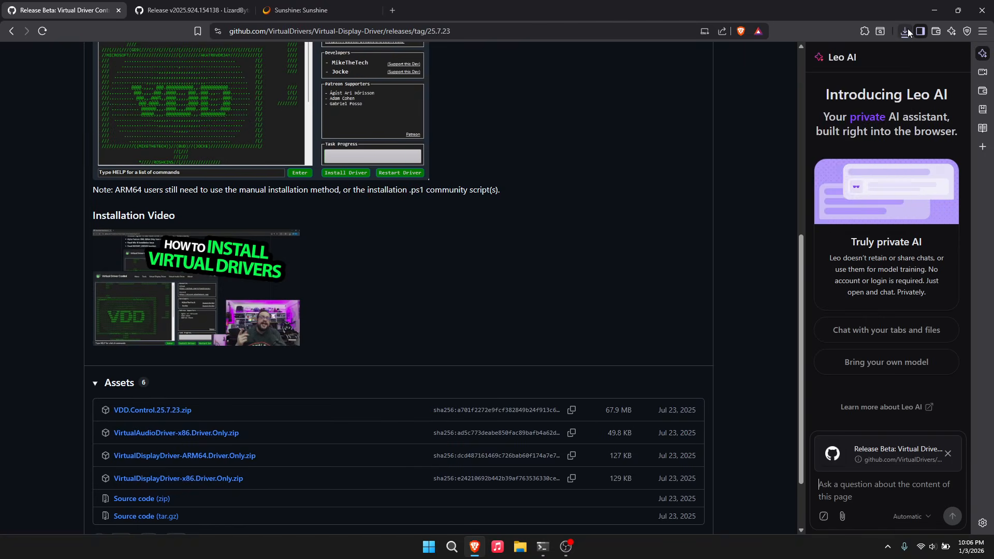
click(907, 31)
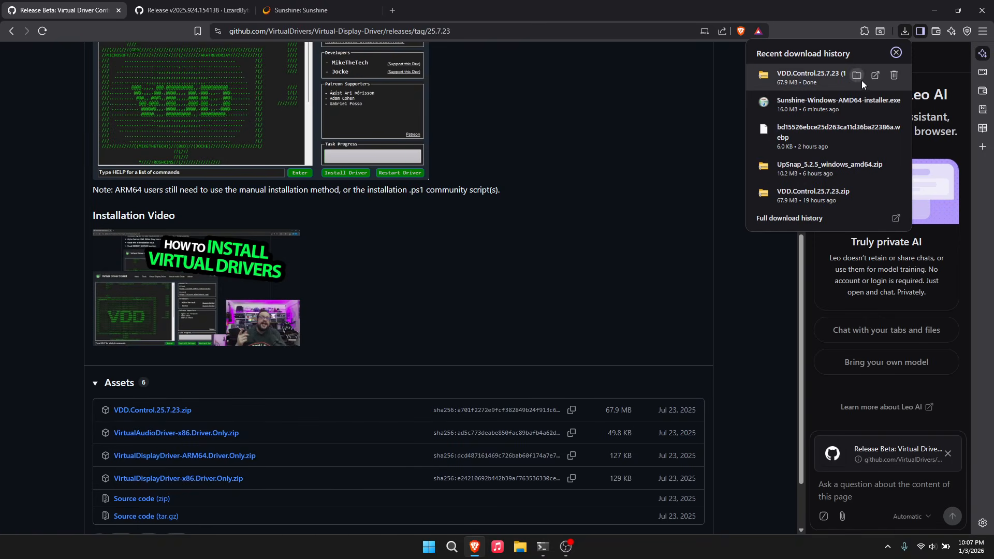
click(858, 76)
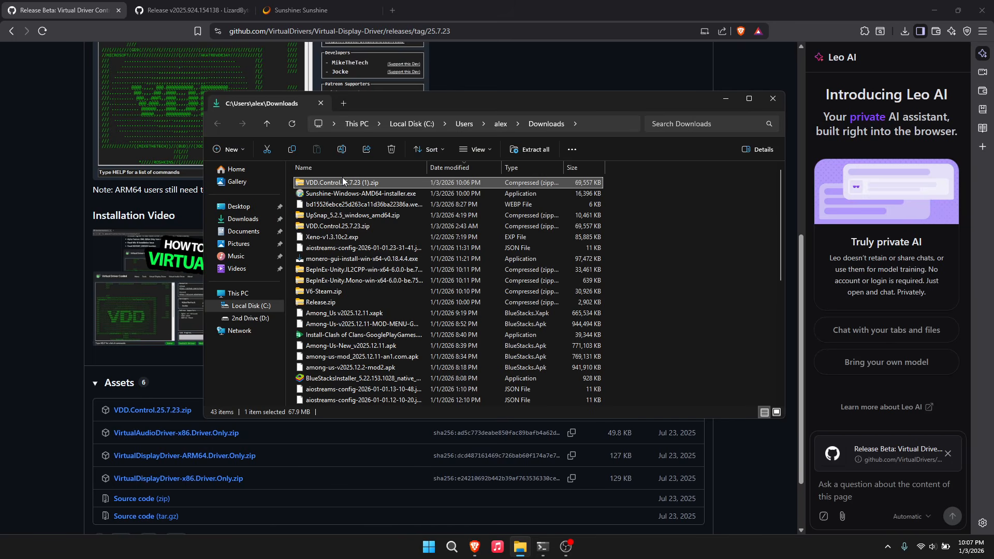
- Extract VDD.Control.25.7.23.zip with 7-Zip's Extract files
right_click(342, 178)
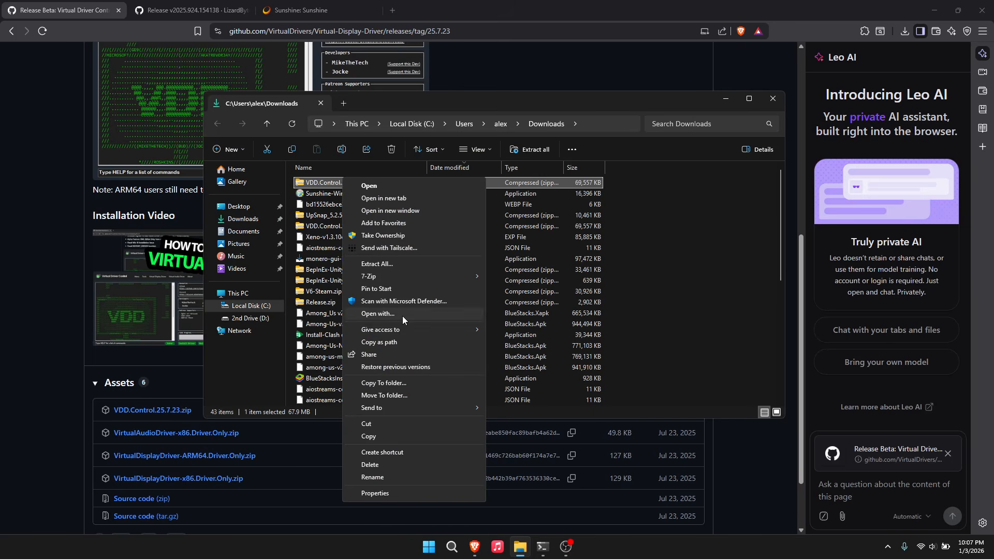
mouse_move(416, 283)
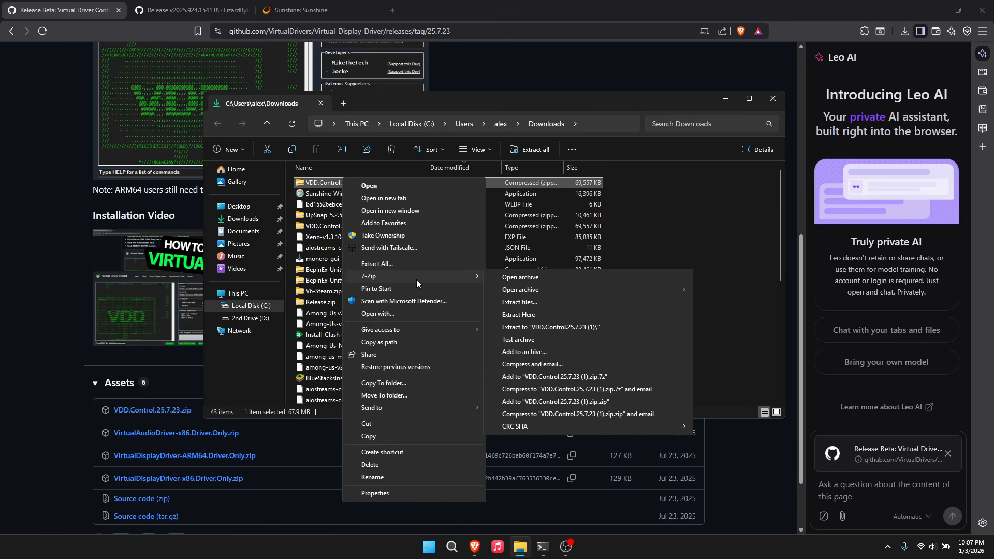
click(529, 302)
click(491, 337)
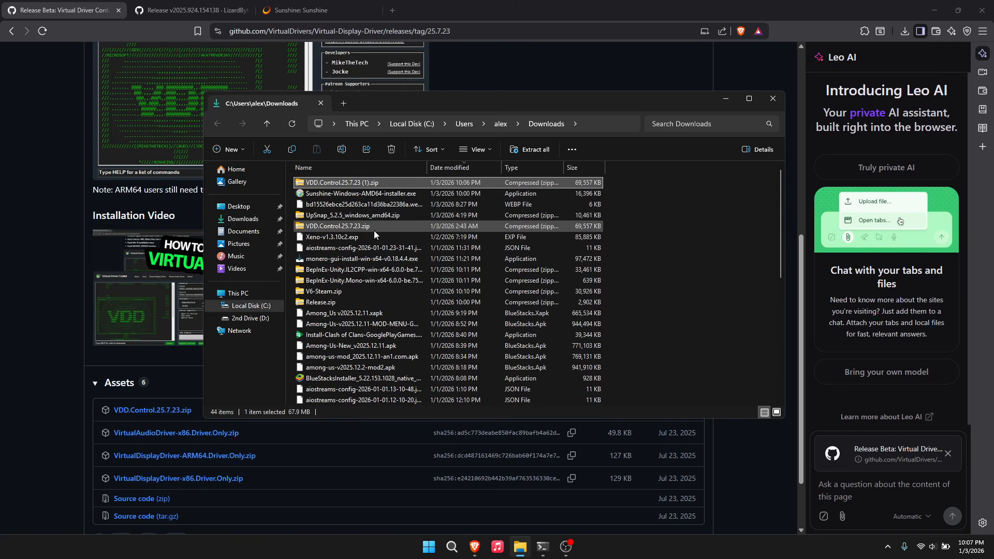
- Open the extracted VDD.Control.25.7.23 (1) folder and launch VDD Control.exe
scroll(519, 297, down, 8)
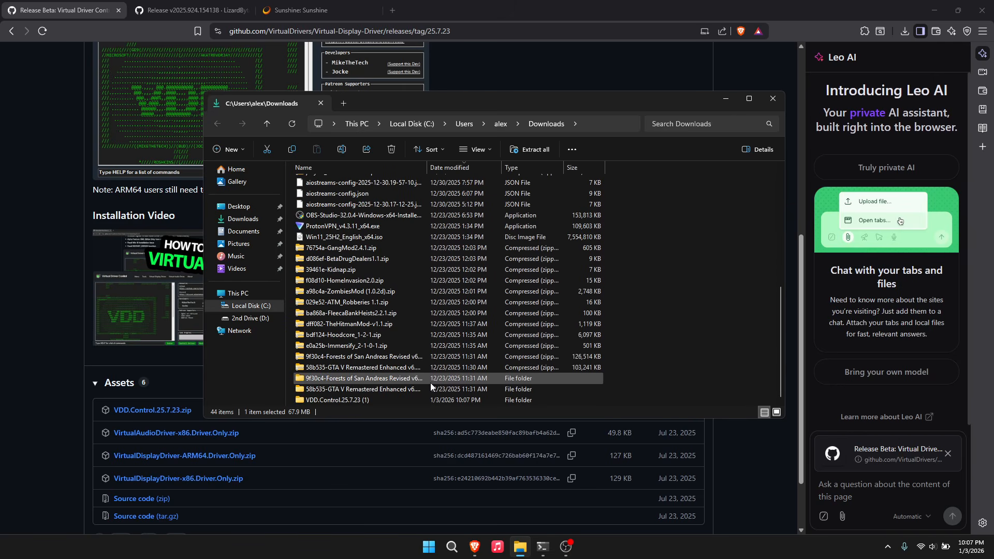
double_click(380, 402)
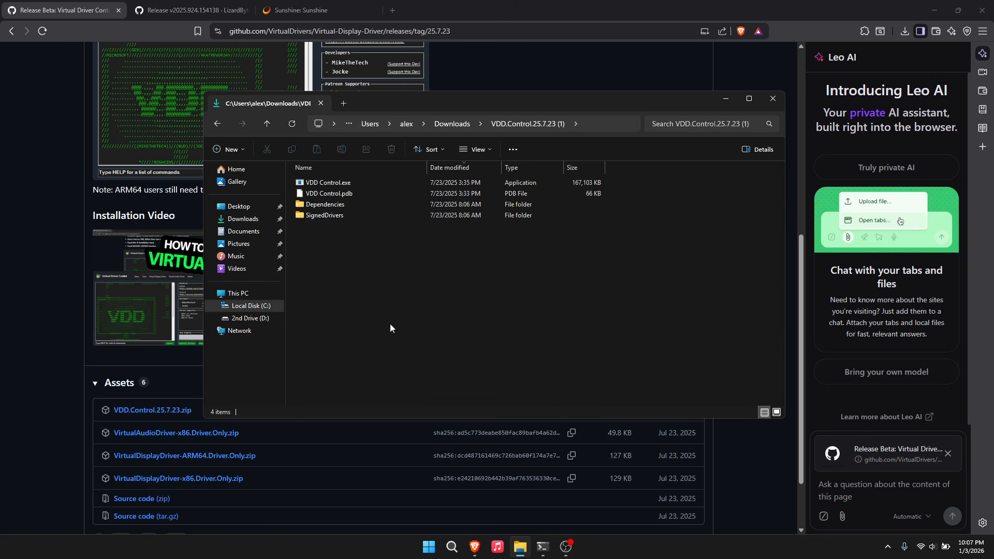
double_click(309, 188)
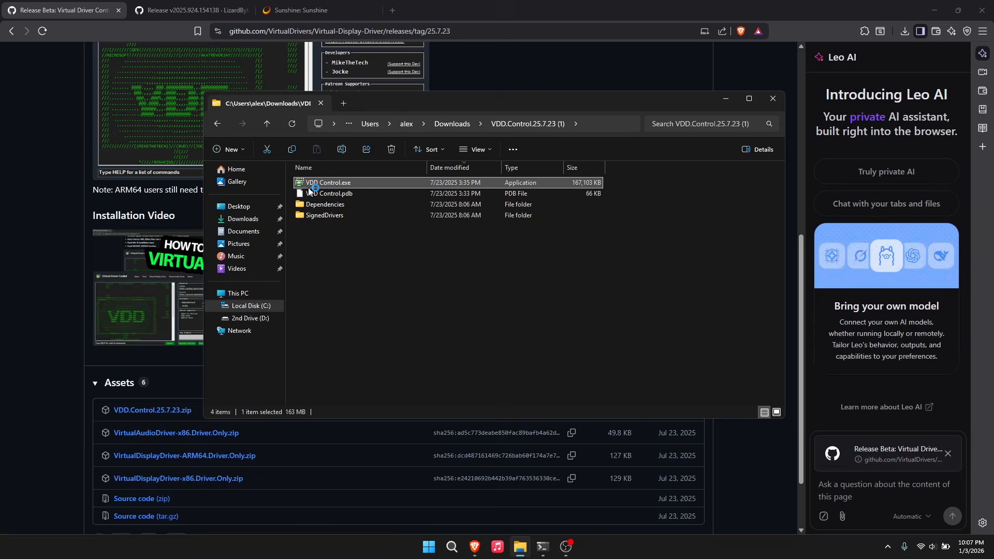
click(949, 32)
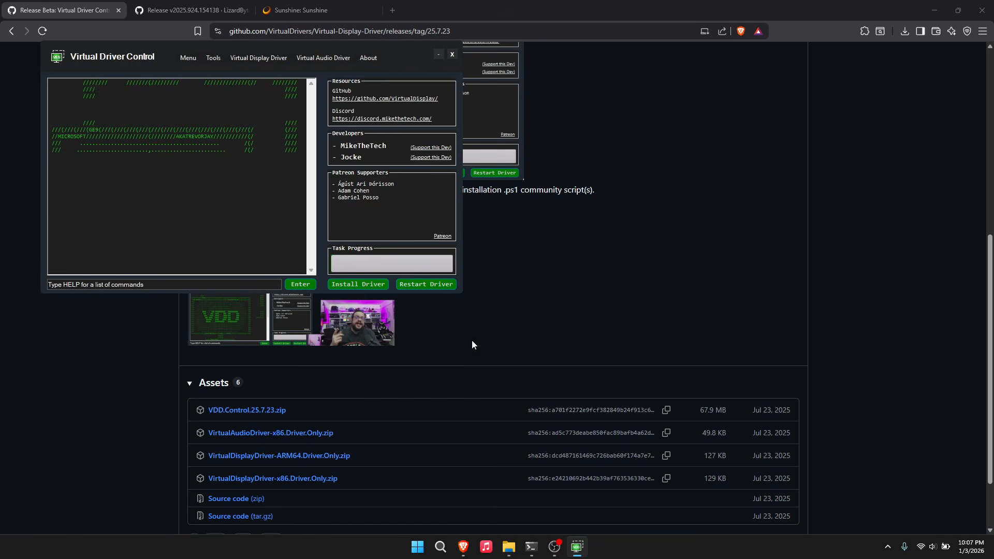
- Install the Virtual Display Driver, approving the Windows Security prompt, until the log reports the pipe connected
drag(218, 52, 373, 102)
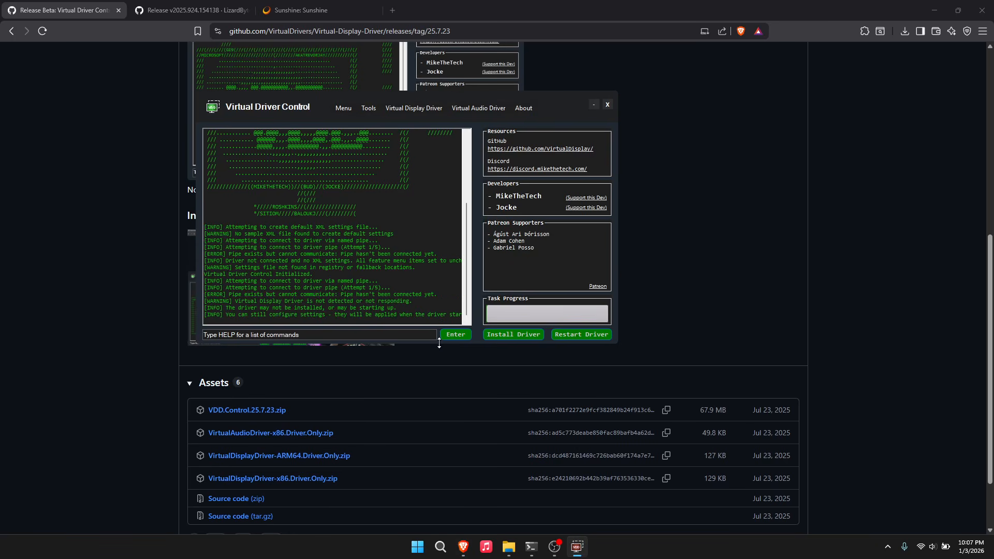
click(502, 334)
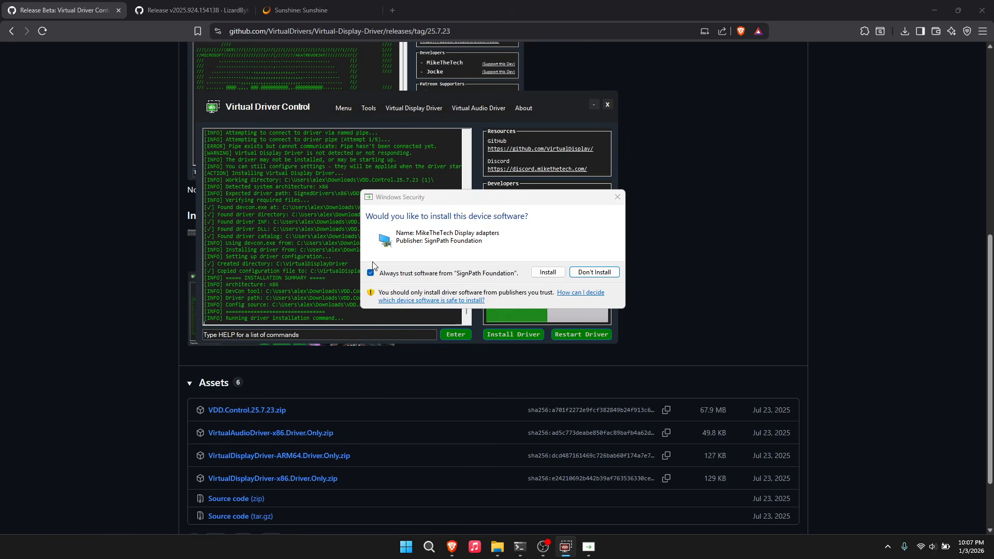
click(546, 272)
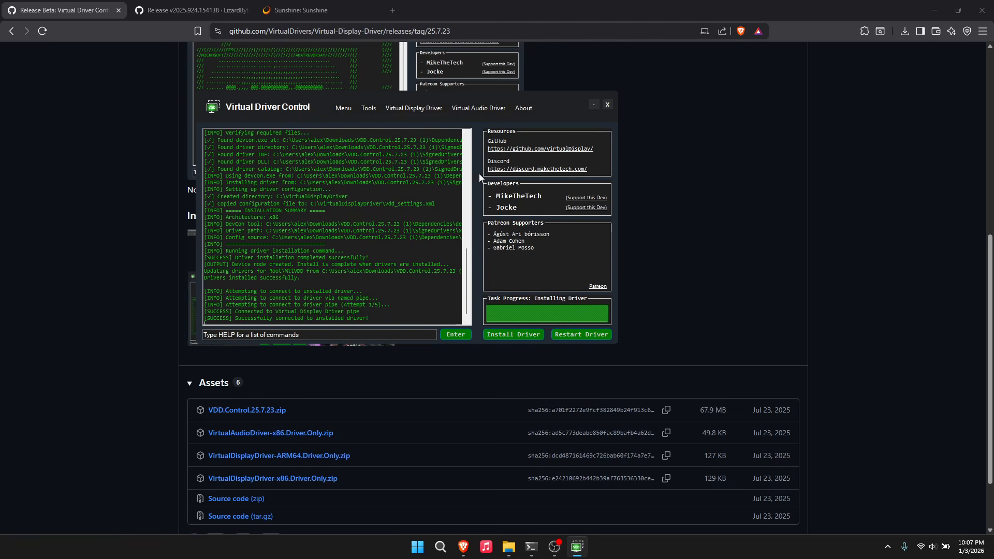
drag(235, 312, 372, 312)
click(359, 314)
- Run the help command in the console to list available commands
click(312, 338)
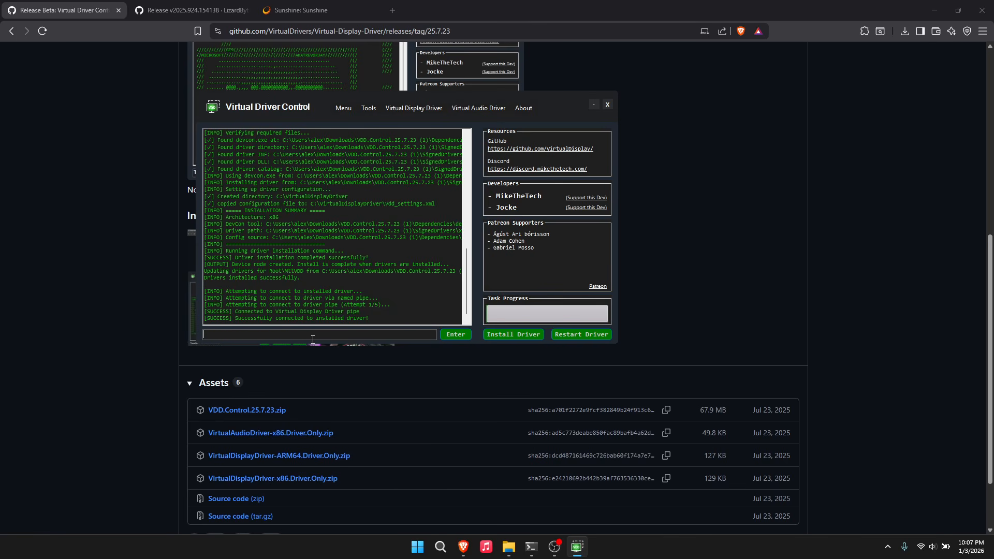
text(SETGPU)
key(BackSpace)
key(BackSpace)
key(BackSpace)
key(BackSpace)
key(BackSpace)
key(BackSpace)
text(help)
key(Return)
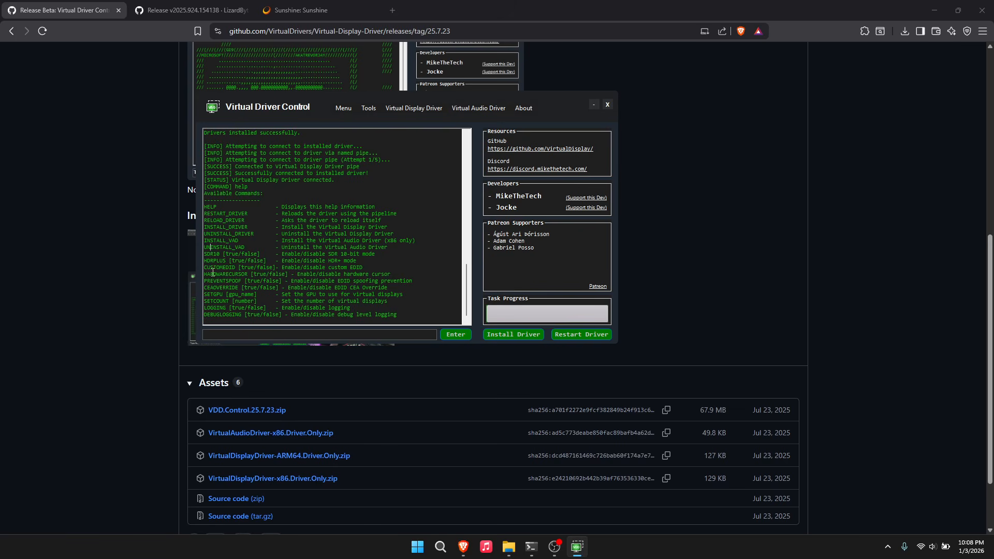
click(223, 314)
- Gather GPU information from the tools menu and copy the NVIDIA GeForce RTX 4060 Laptop GPU name
click(367, 106)
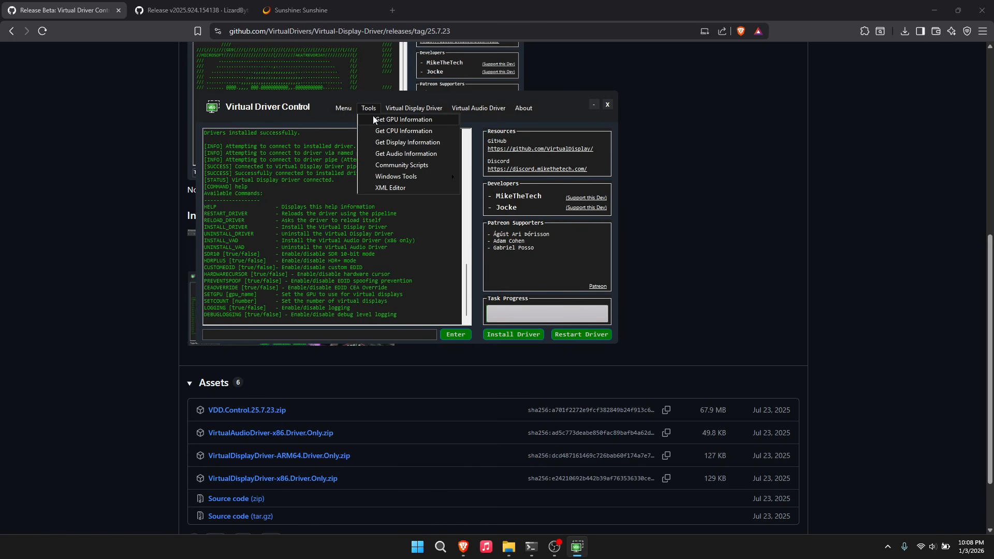
click(388, 119)
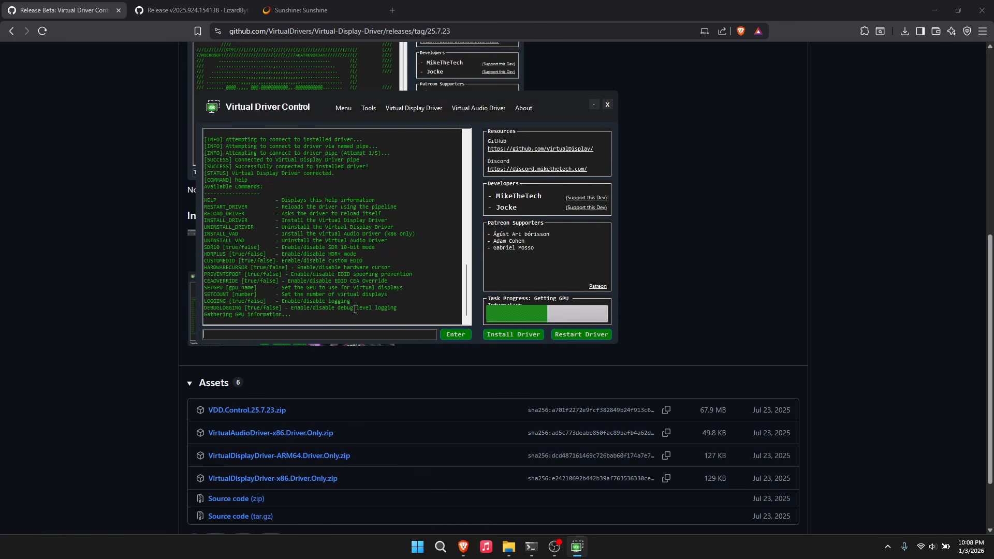
drag(532, 101, 607, 136)
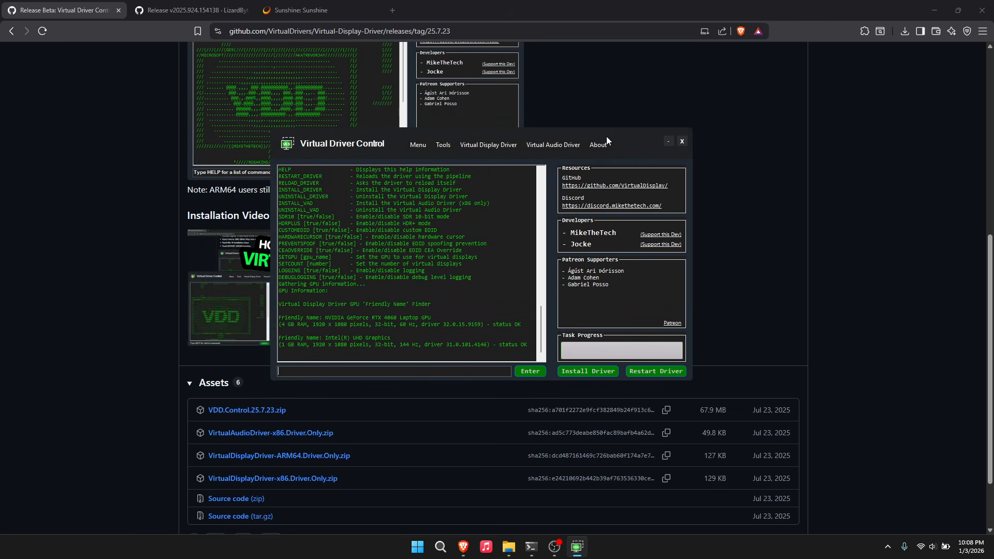
drag(325, 318, 430, 318)
click(363, 324)
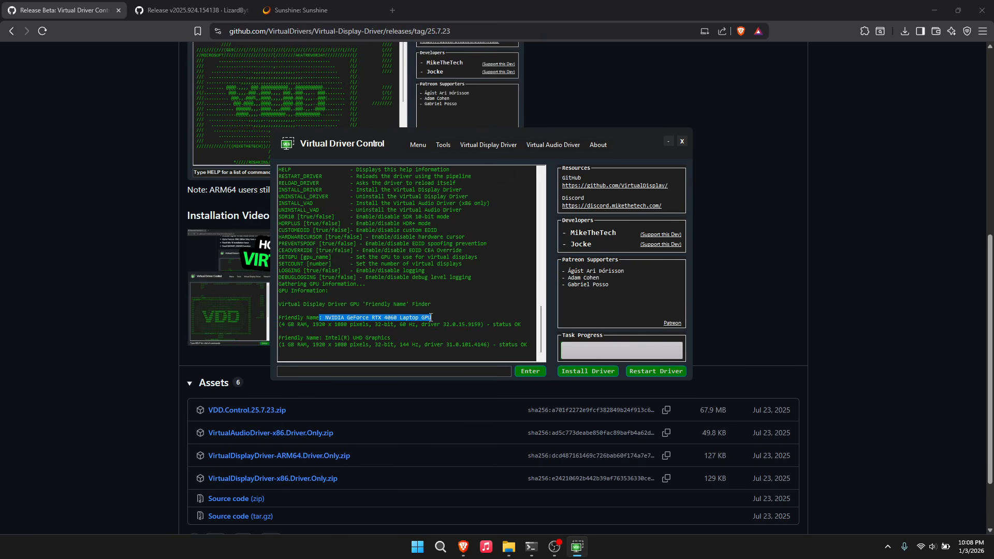
- Run SETGPU NVIDIA GeForce RTX 4060 Laptop GPU in the console, then open a new browser tab
click(371, 369)
text(SET)
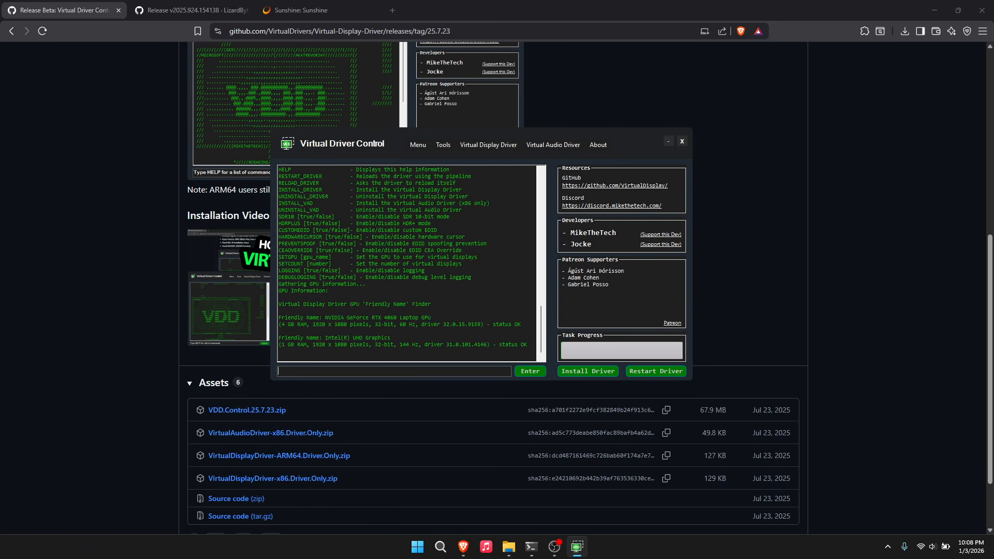
text(GPU)
text(: NVIDIA GeForce RTX 4060 Laptop GPU)
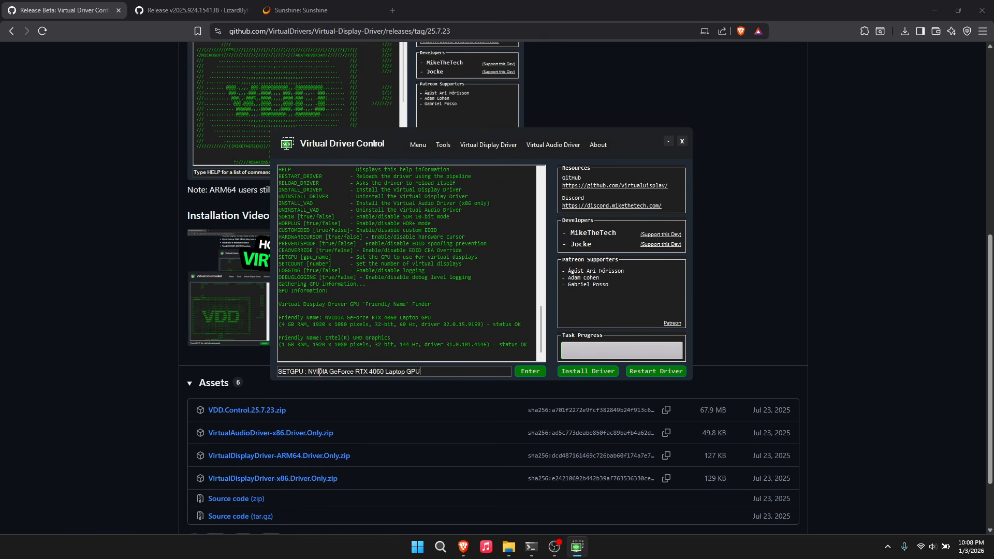
key(BackSpace)
key(BackSpace)
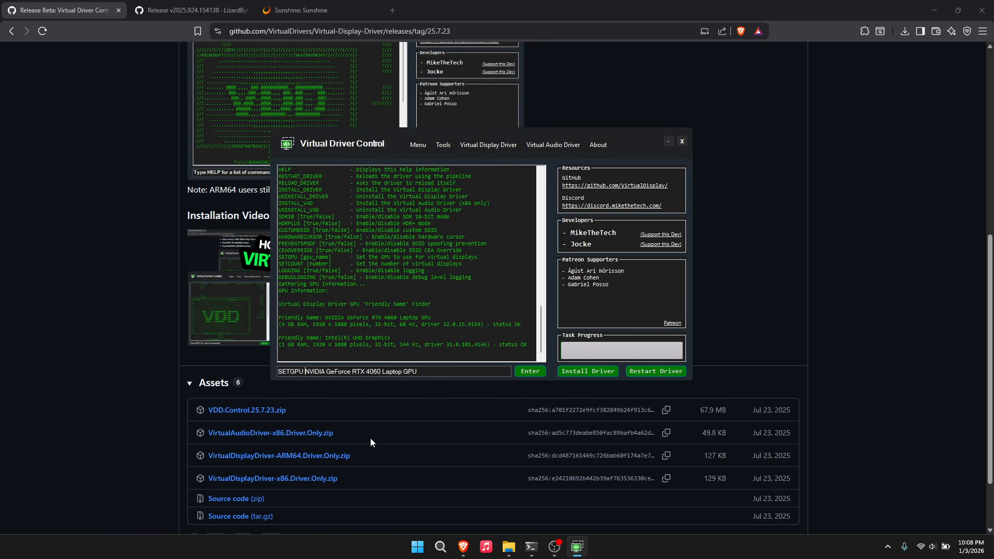
key(Return)
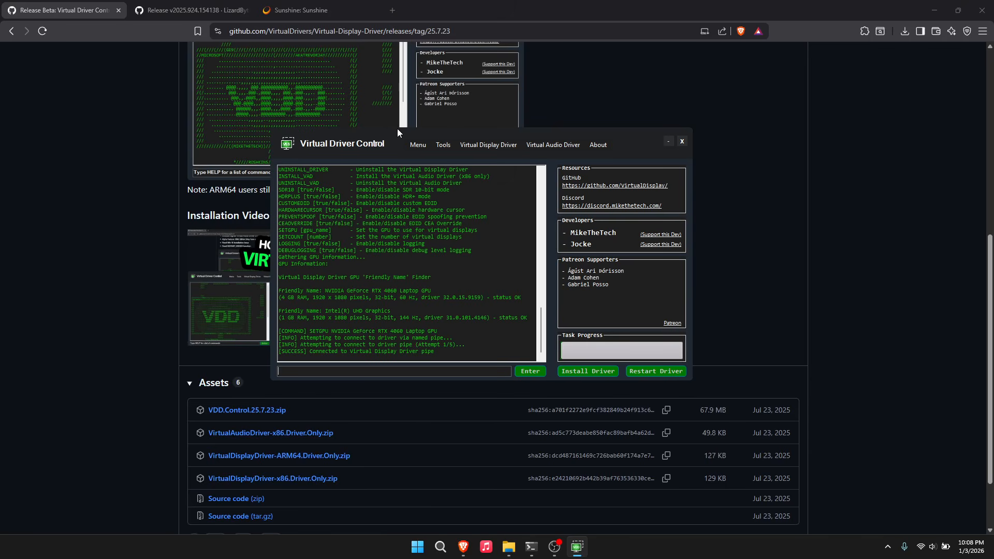
click(393, 14)
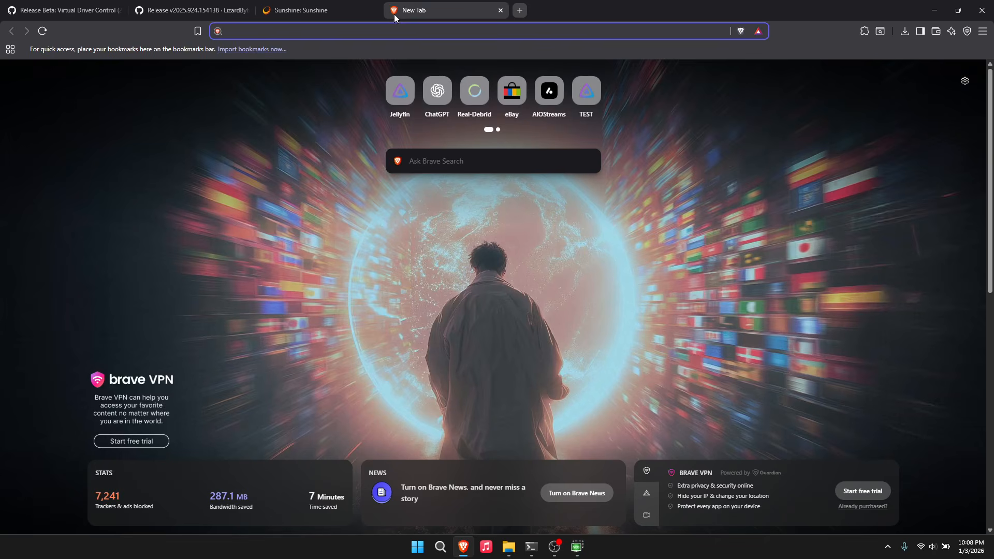
- Open the Sunshine web UI from the tray icon and proceed past the certificate warning
text(localhost)
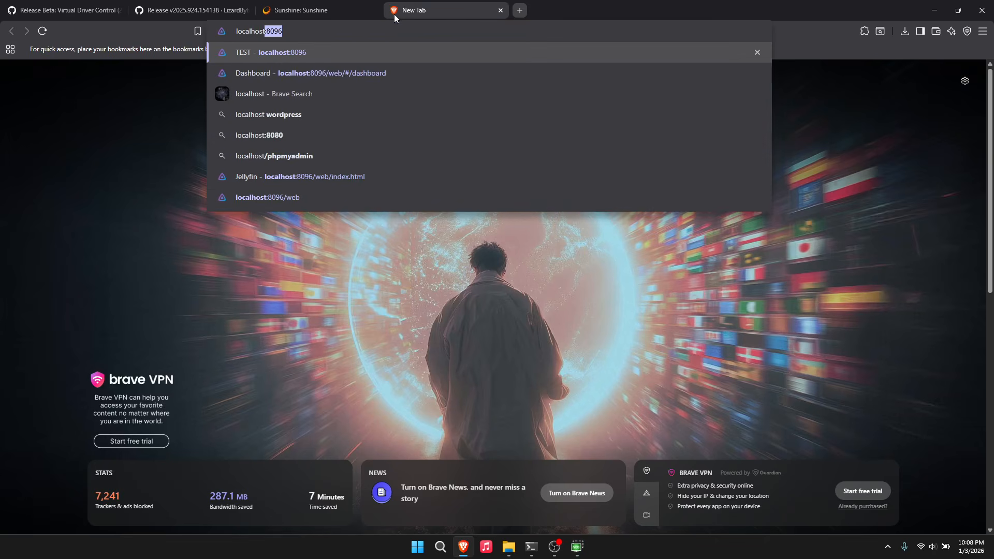
text(:47)
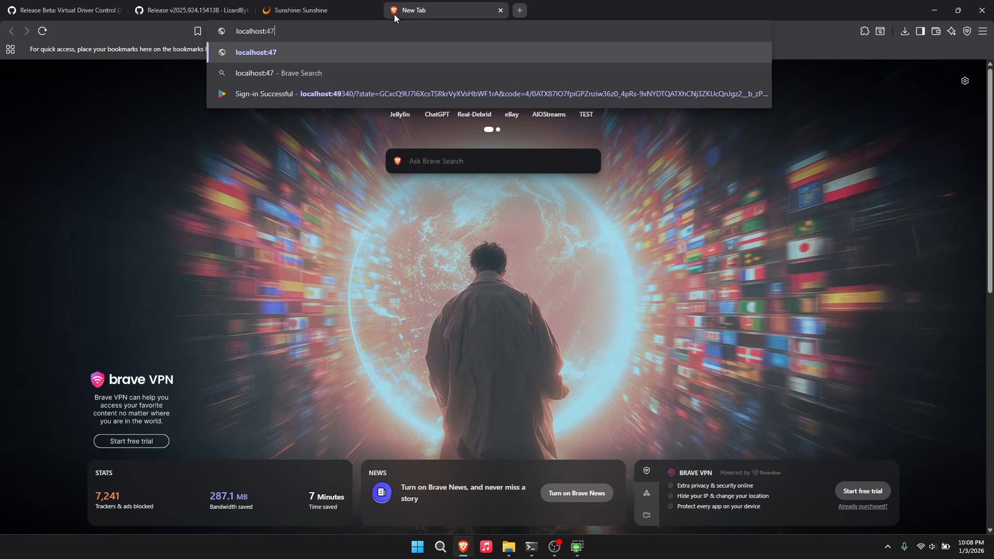
click(887, 546)
right_click(867, 494)
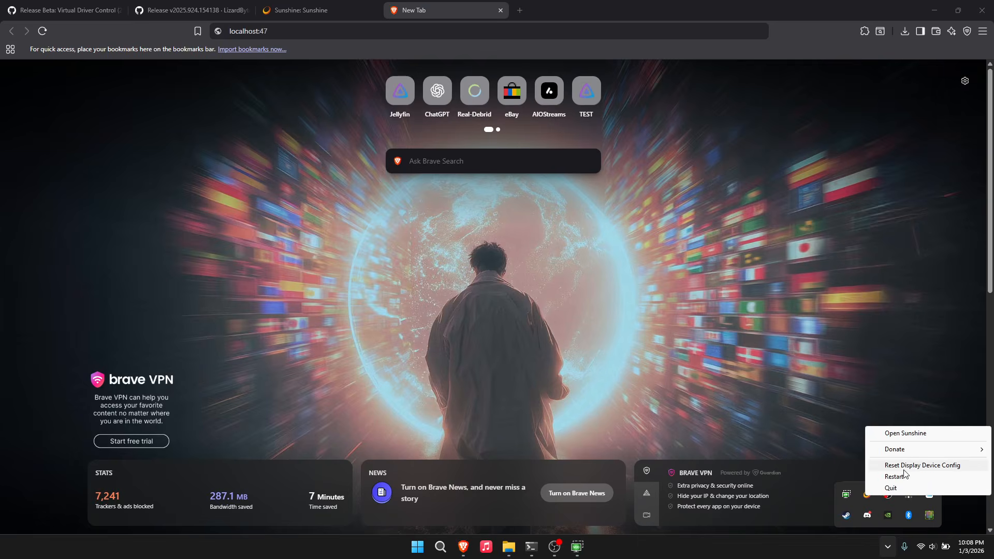
click(905, 433)
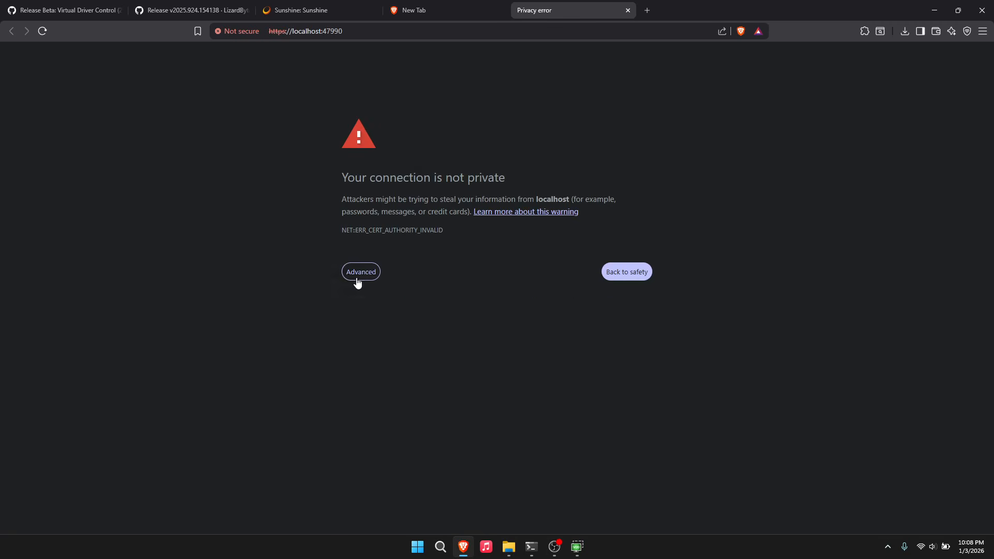
click(361, 271)
click(389, 351)
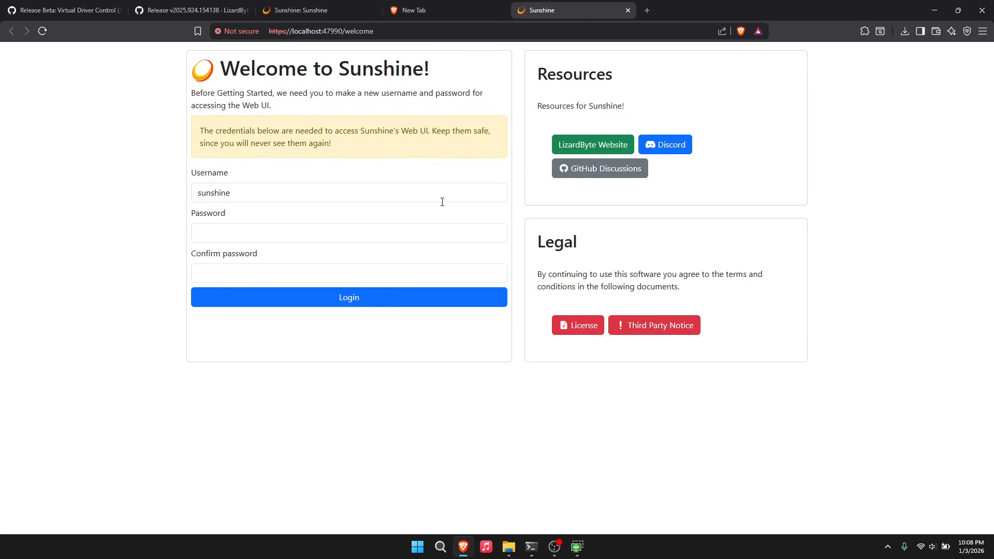
- Enter and confirm a new web UI password and save the credentials
click(435, 229)
text(•••••••••••••)
key(Tab)
text(•••••••••••••)
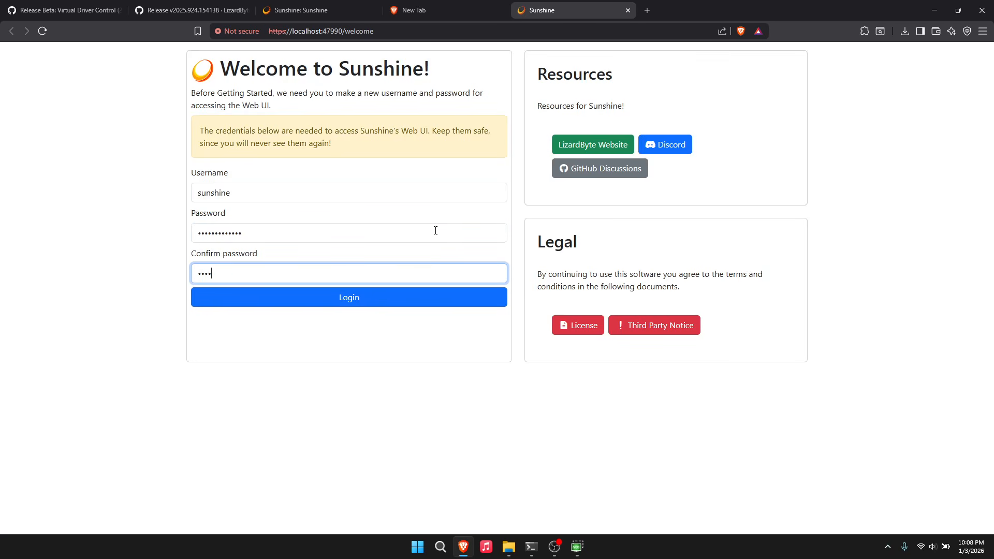
click(413, 300)
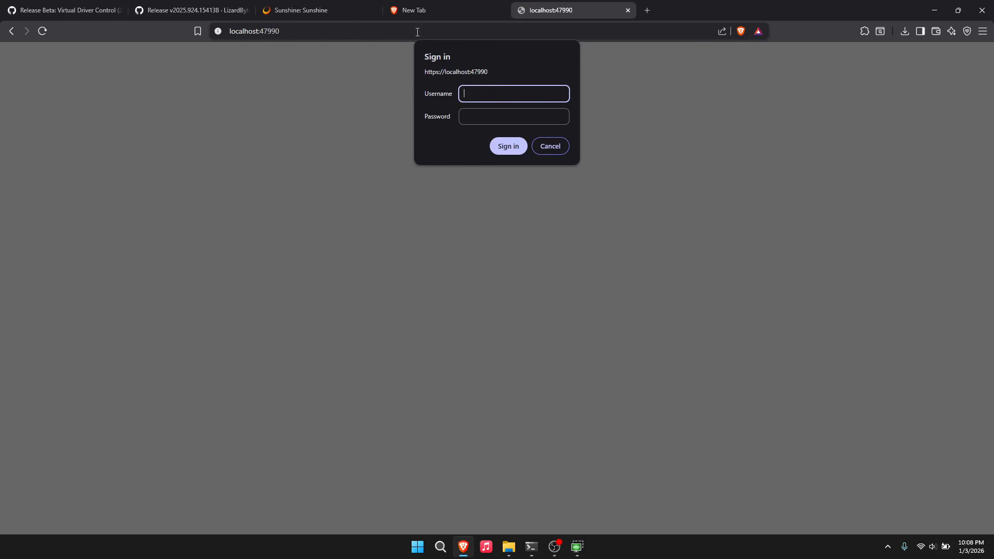
- Sign in at the browser prompt with the new web UI username and password
text(sunshine)
key(Tab)
text(•••••••••••••)
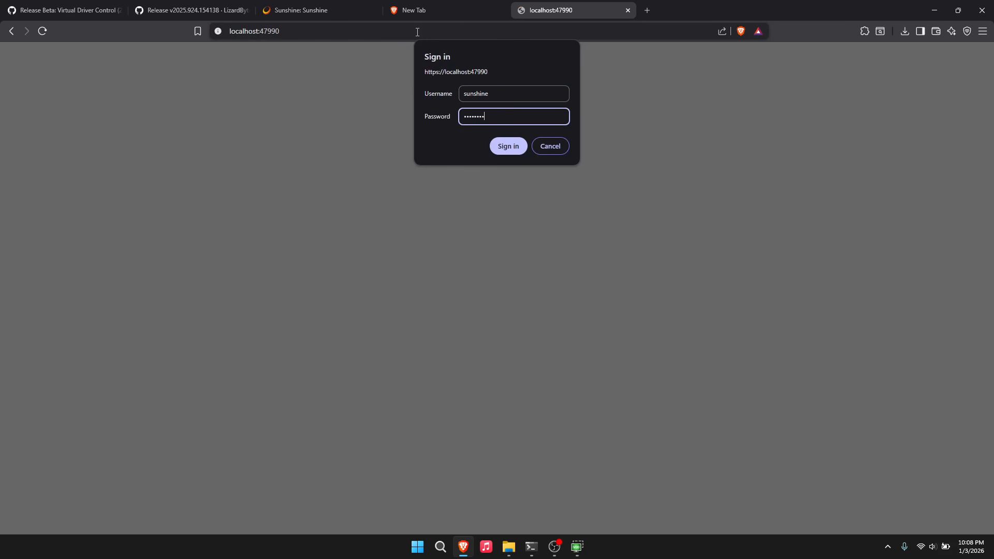
key(Return)
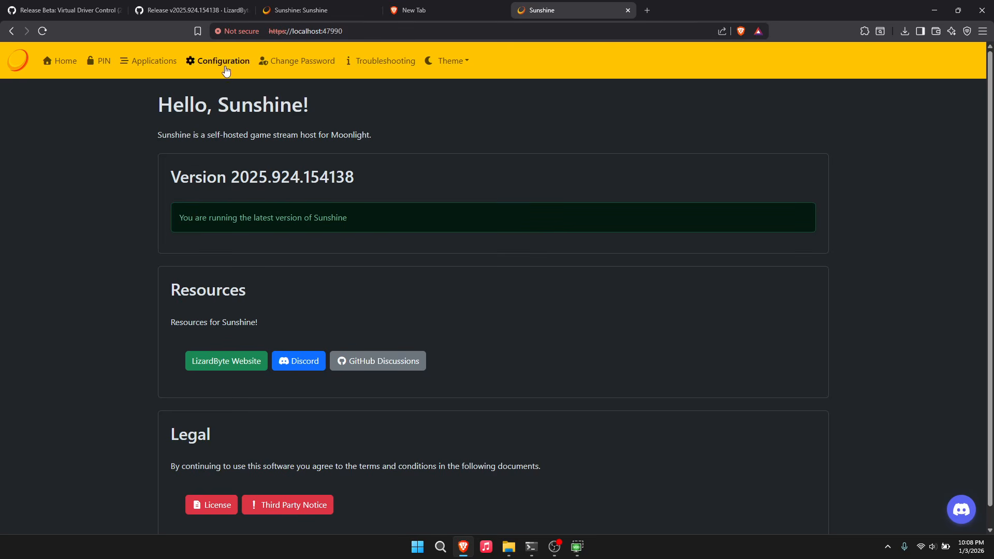
- Restart Sunshine from the Troubleshooting page and reload it for fresh logs
click(402, 63)
scroll(255, 259, down, 4)
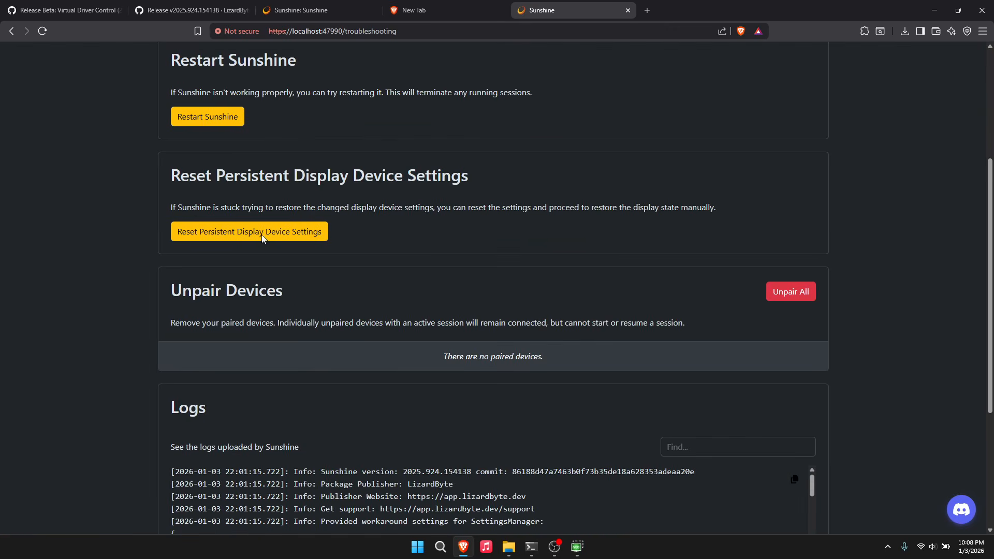
click(215, 114)
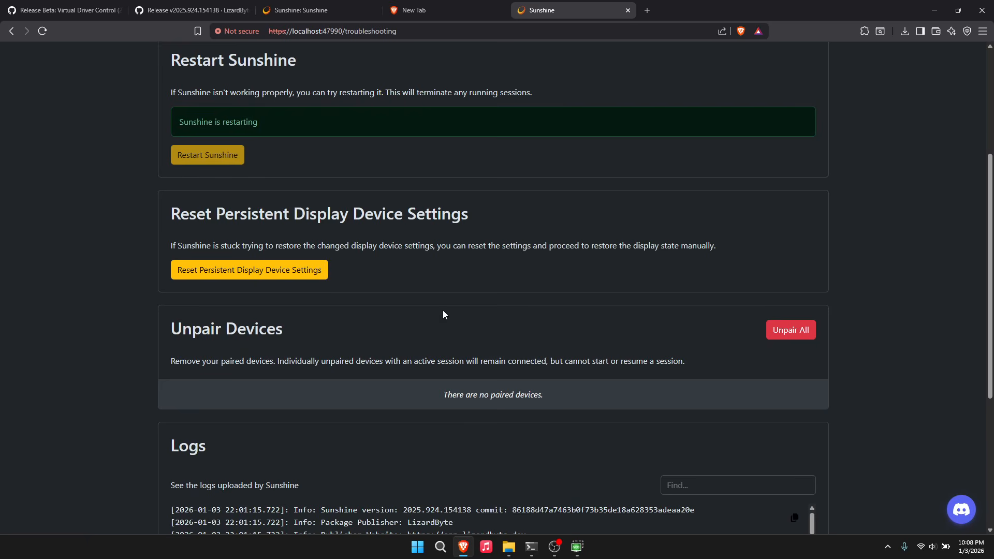
scroll(515, 261, down, 4)
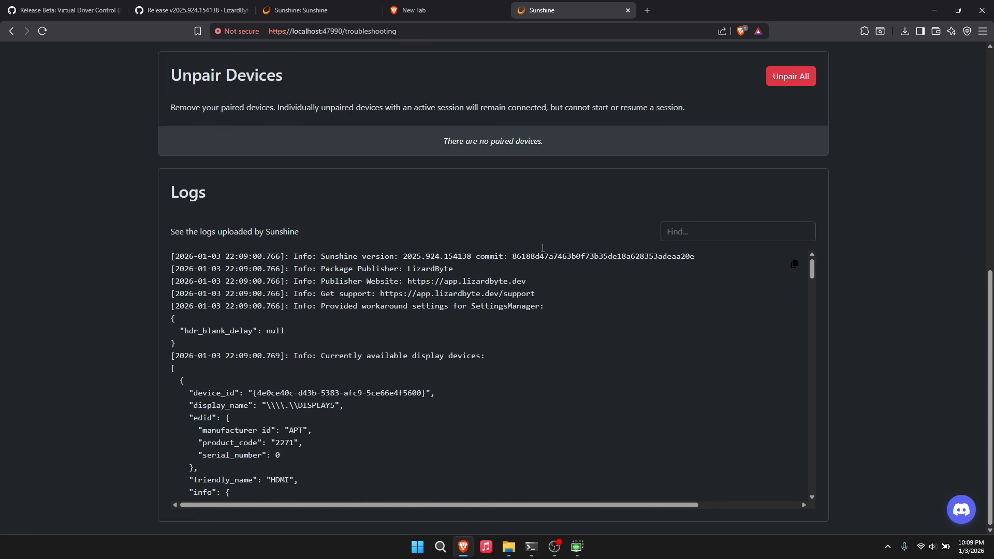
click(43, 31)
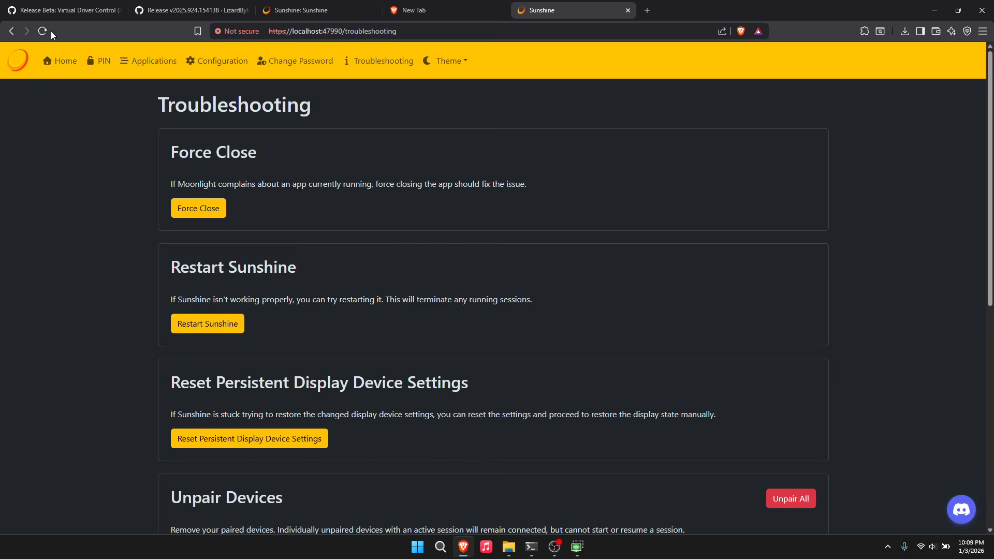
- Find the VDD by MTT display entry in the logs and copy its device_id
scroll(422, 295, down, 5)
scroll(422, 295, down, 2)
scroll(413, 337, down, 5)
scroll(364, 319, up, 4)
scroll(378, 321, down, 10)
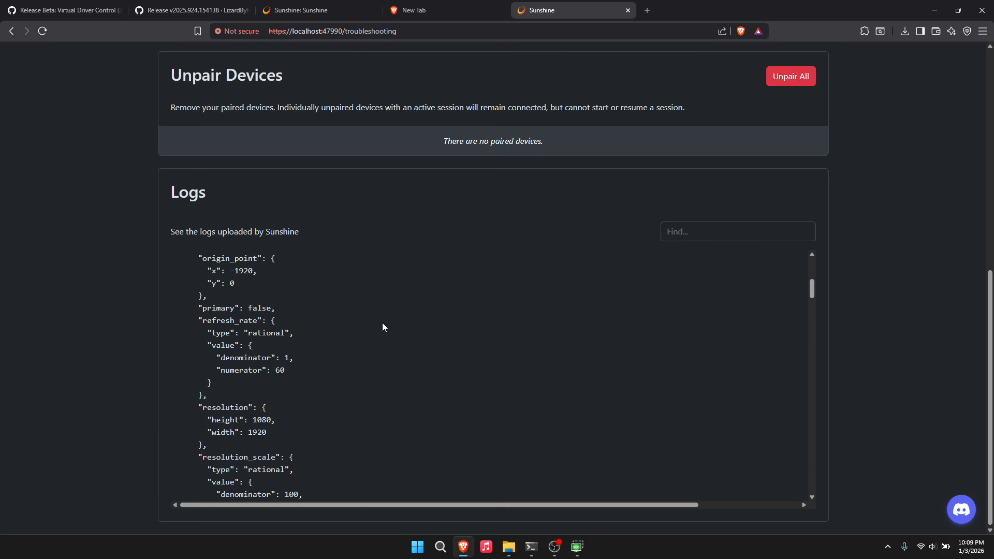
scroll(337, 323, down, 8)
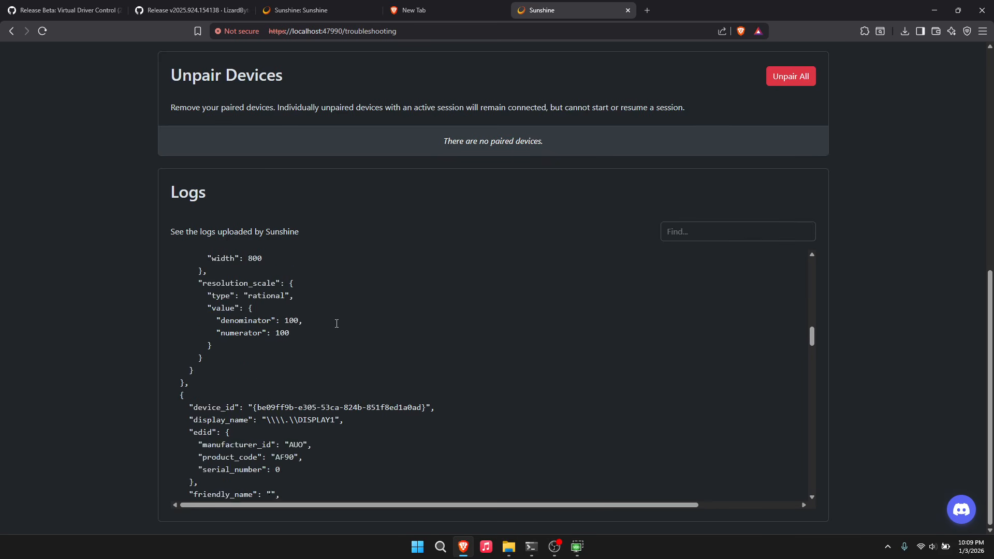
scroll(335, 327, up, 6)
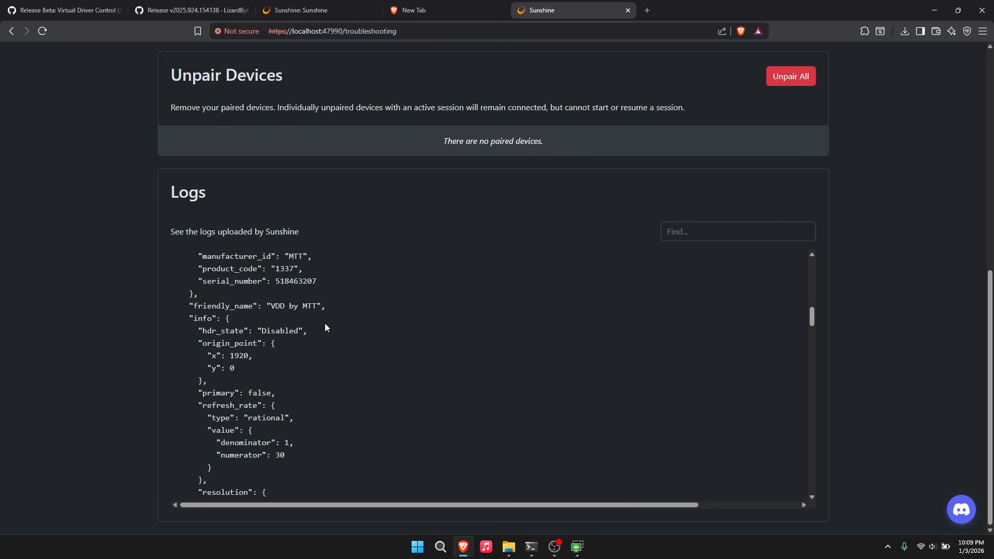
scroll(321, 332, up, 2)
scroll(230, 413, down, 1)
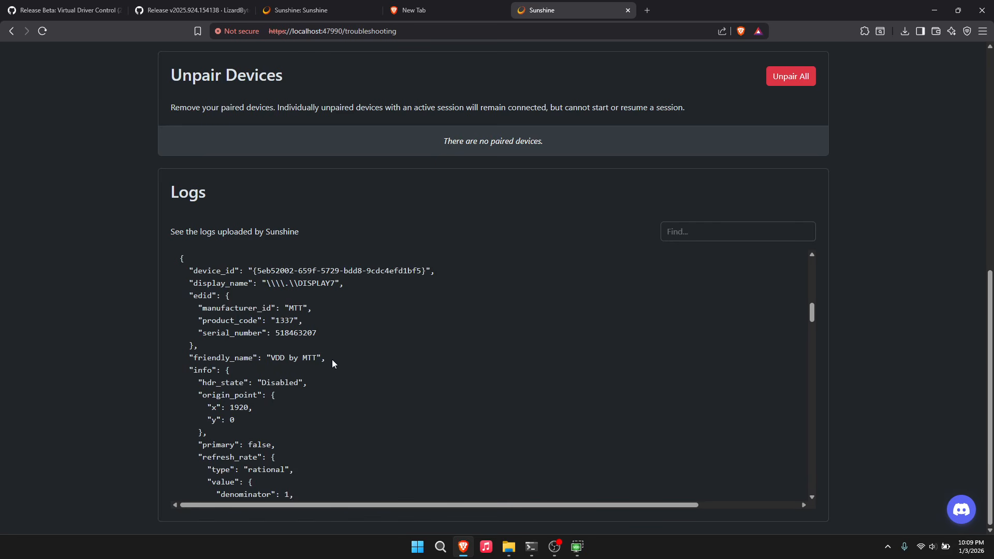
scroll(337, 360, up, 5)
scroll(337, 360, down, 4)
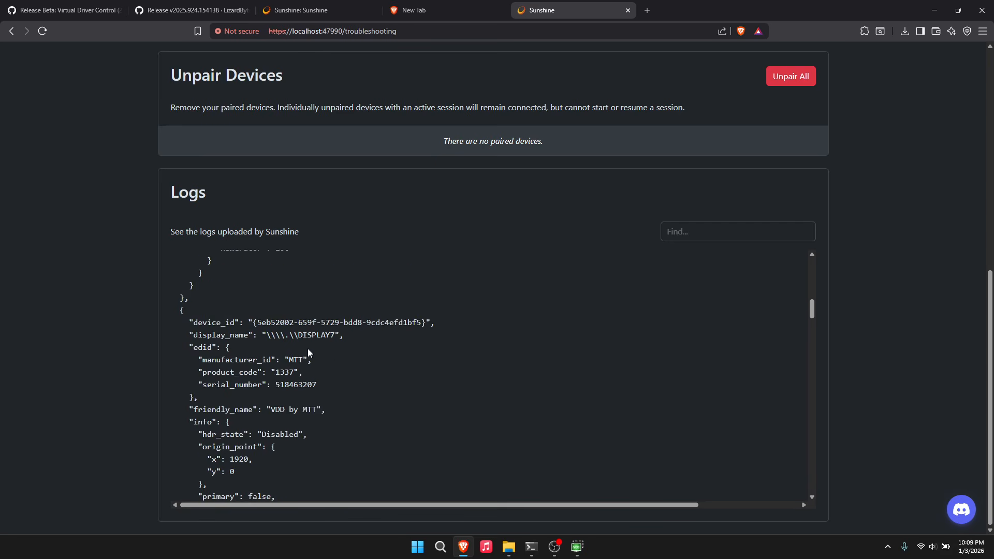
drag(254, 325, 426, 325)
key(ctrl+c)
scroll(444, 333, down, 10)
scroll(377, 323, down, 10)
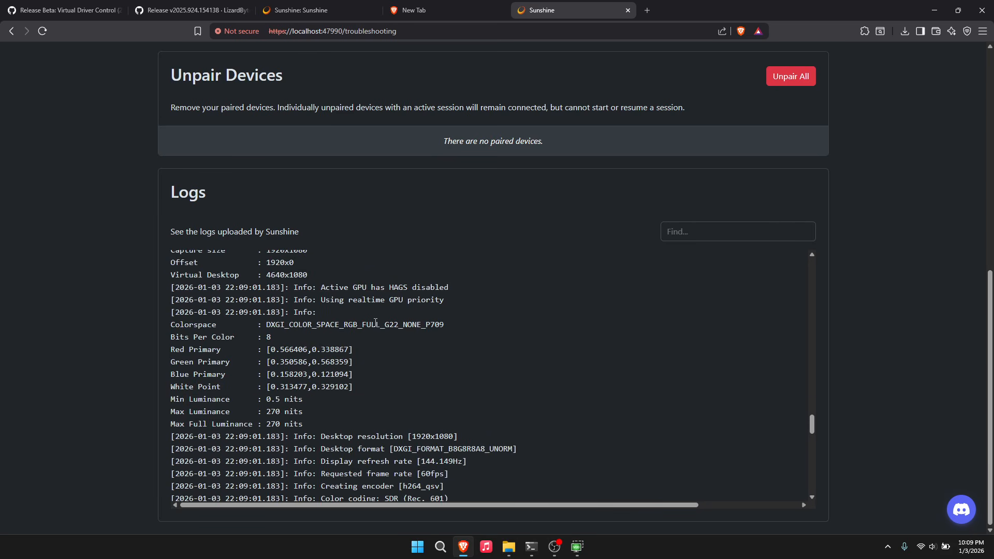
scroll(365, 337, down, 2)
scroll(381, 153, up, 8)
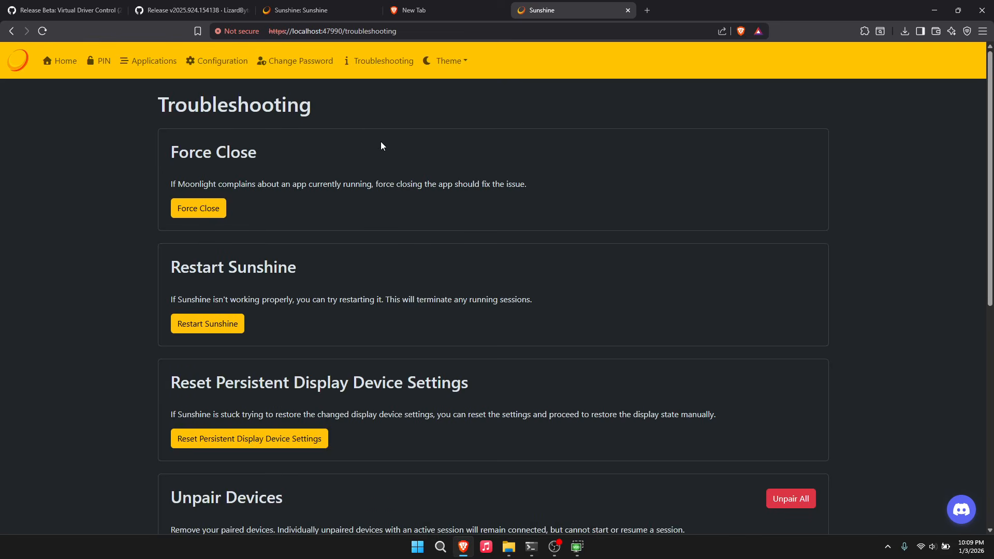
- Paste the VDD display's device id into the Audio/Video capture display id setting
click(210, 61)
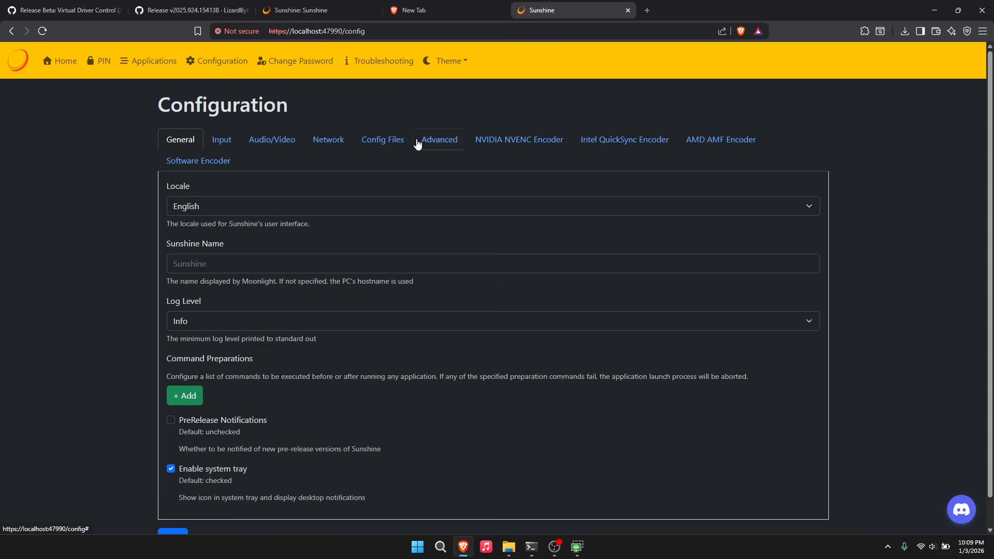
click(263, 151)
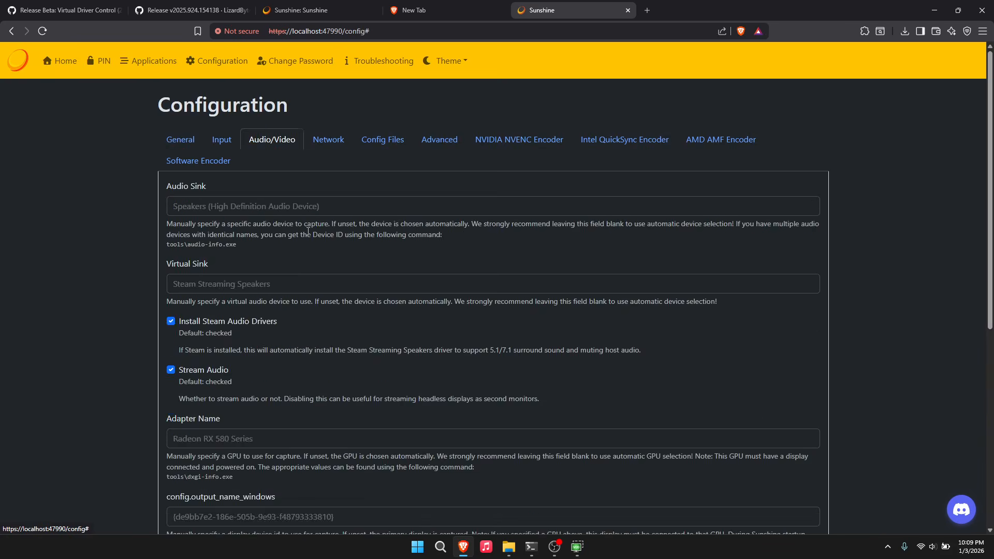
scroll(425, 354, down, 5)
click(363, 261)
key(ctrl+v)
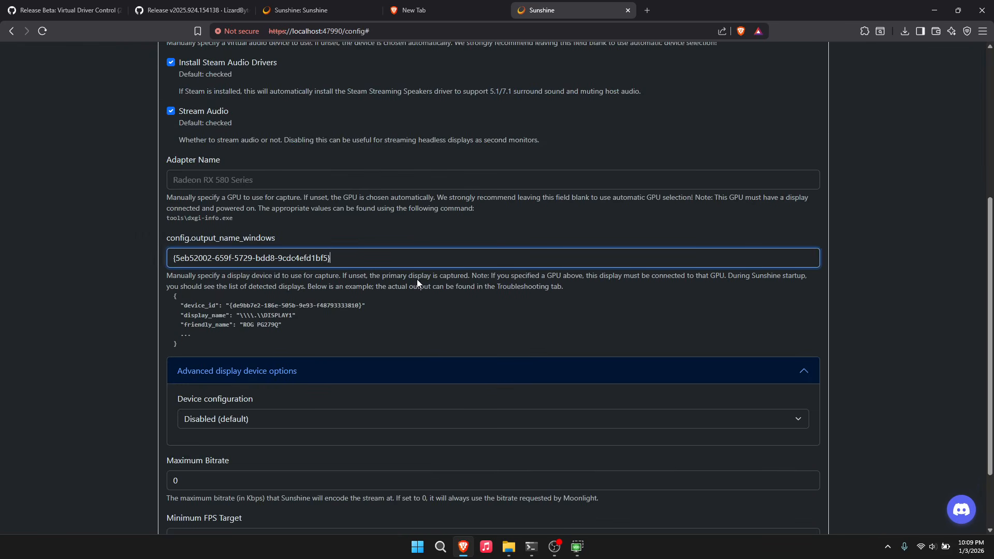
- Set device configuration to capture only the virtual display, deactivating other displays
click(251, 422)
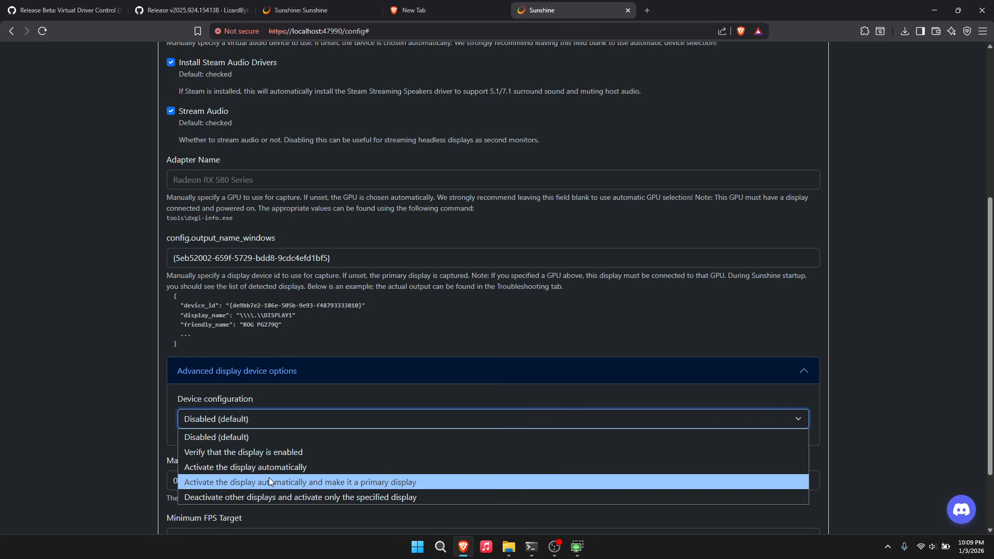
scroll(311, 377, down, 1)
click(305, 375)
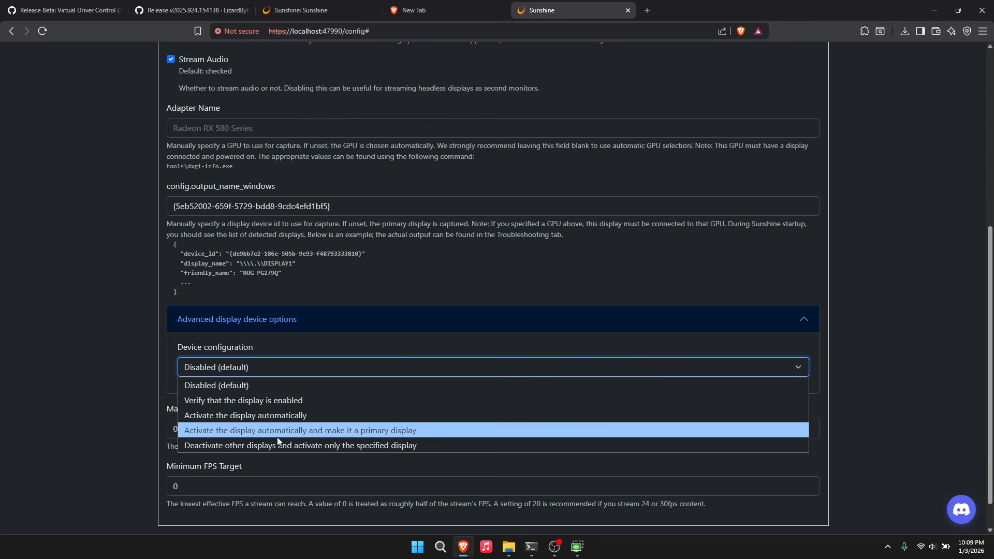
click(204, 448)
- Save and apply the configuration, then reload the page without the trailing # in the URL
scroll(348, 378, down, 10)
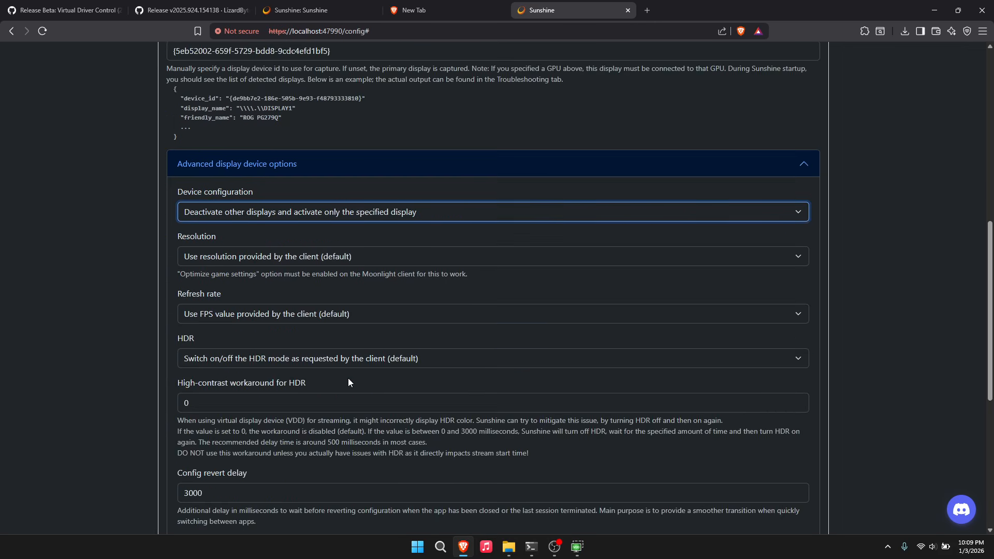
click(186, 507)
click(203, 508)
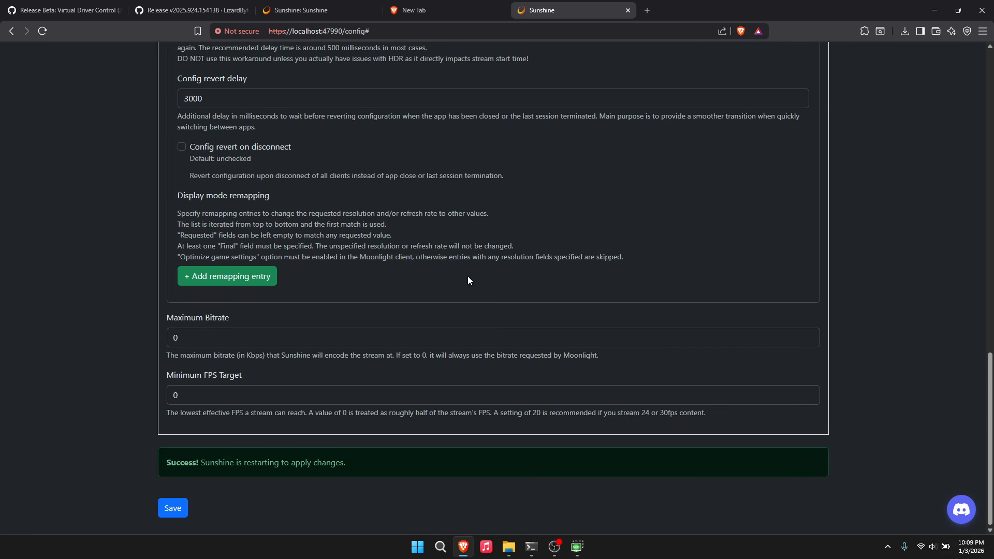
double_click(386, 32)
key(BackSpace)
key(Return)
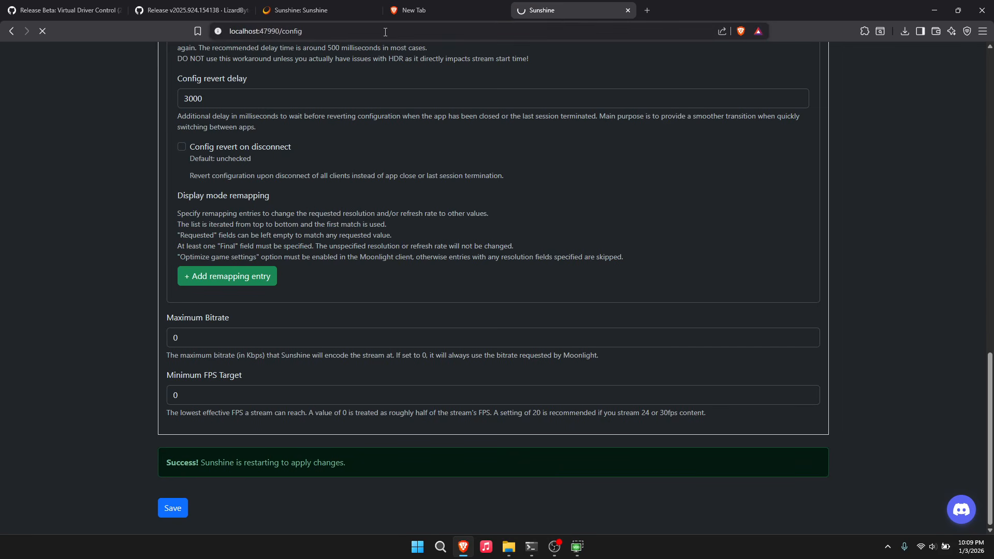
click(378, 61)
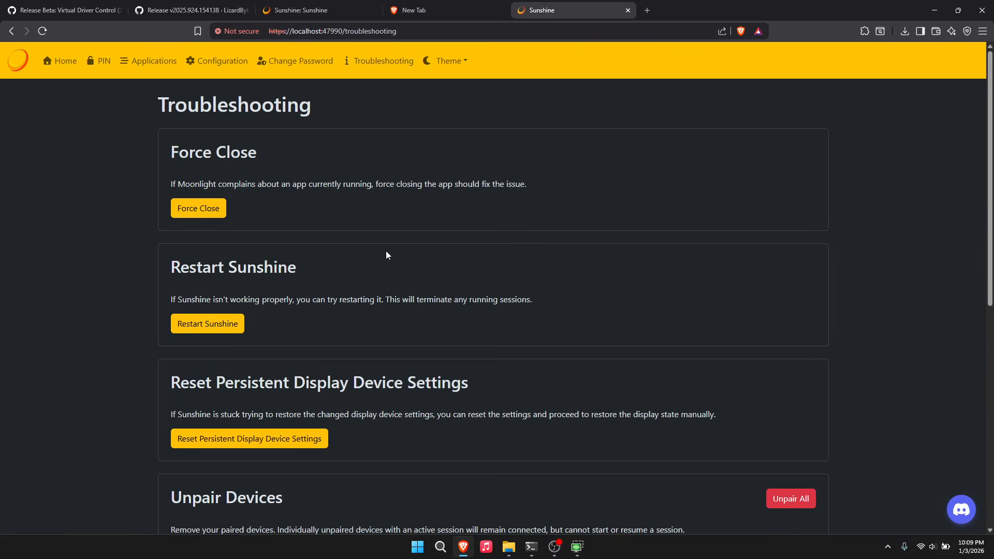
scroll(386, 250, down, 8)
scroll(393, 246, down, 1)
scroll(340, 332, down, 5)
scroll(355, 321, down, 15)
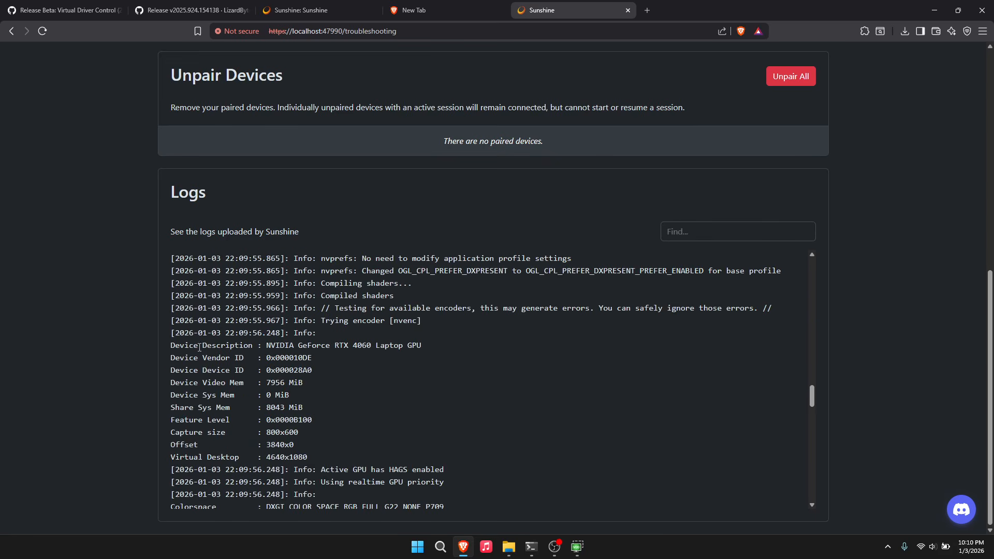
drag(266, 346, 533, 447)
scroll(534, 446, down, 4)
scroll(452, 386, down, 4)
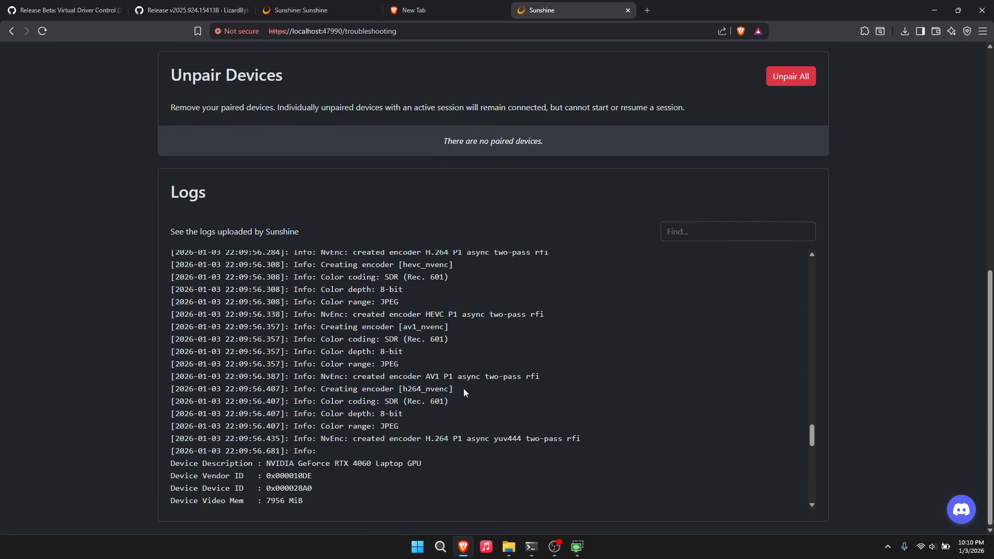
scroll(429, 397, down, 7)
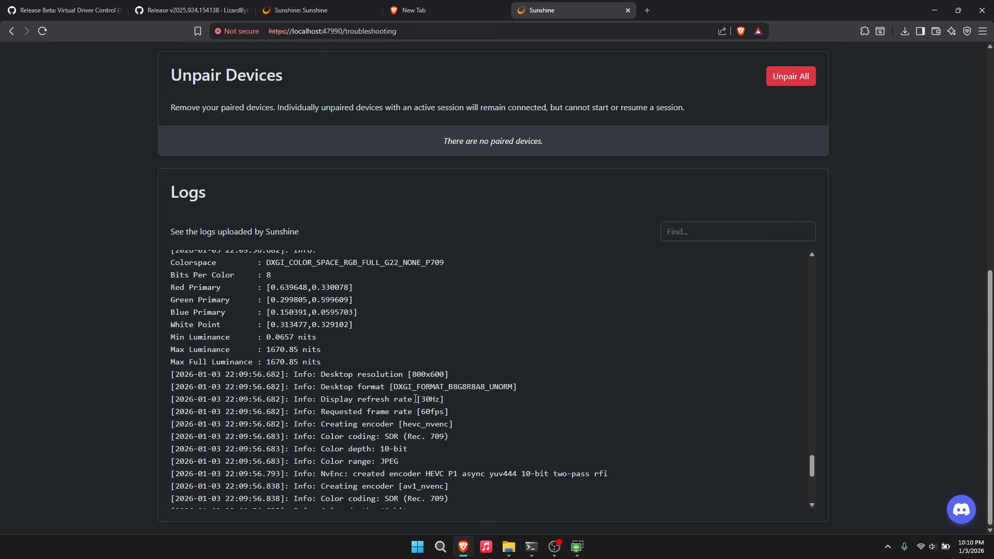
scroll(412, 375, up, 10)
scroll(408, 362, up, 12)
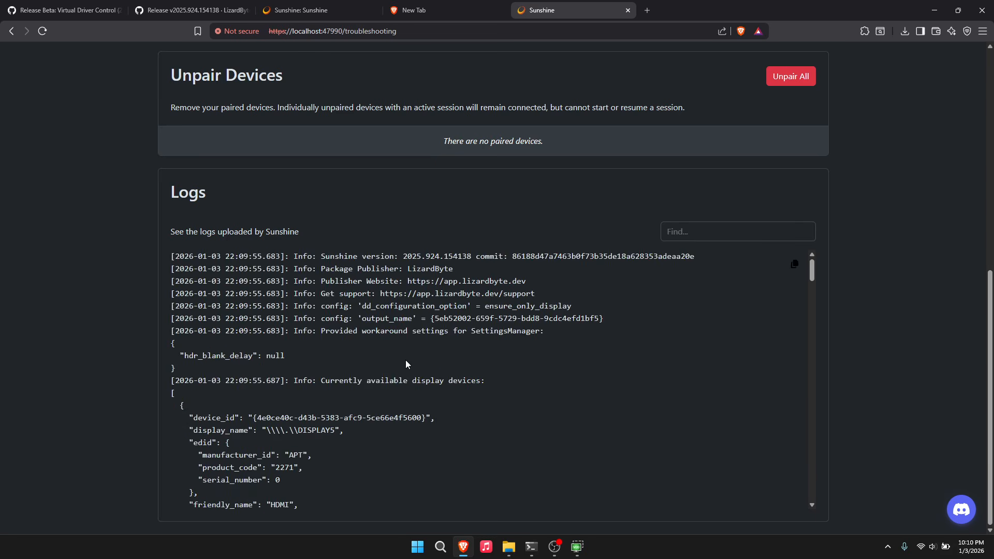
scroll(399, 357, down, 4)
scroll(455, 366, down, 3)
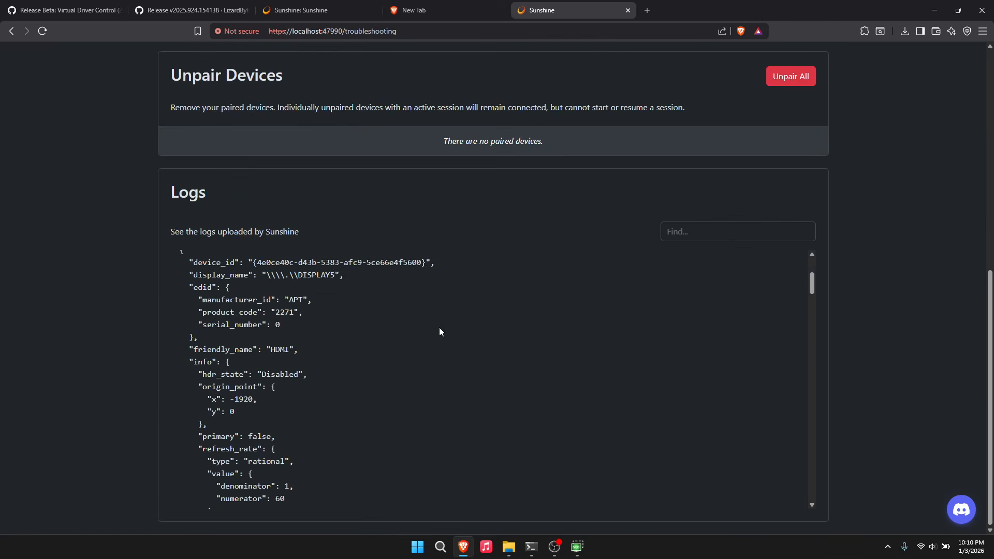
scroll(494, 189, up, 8)
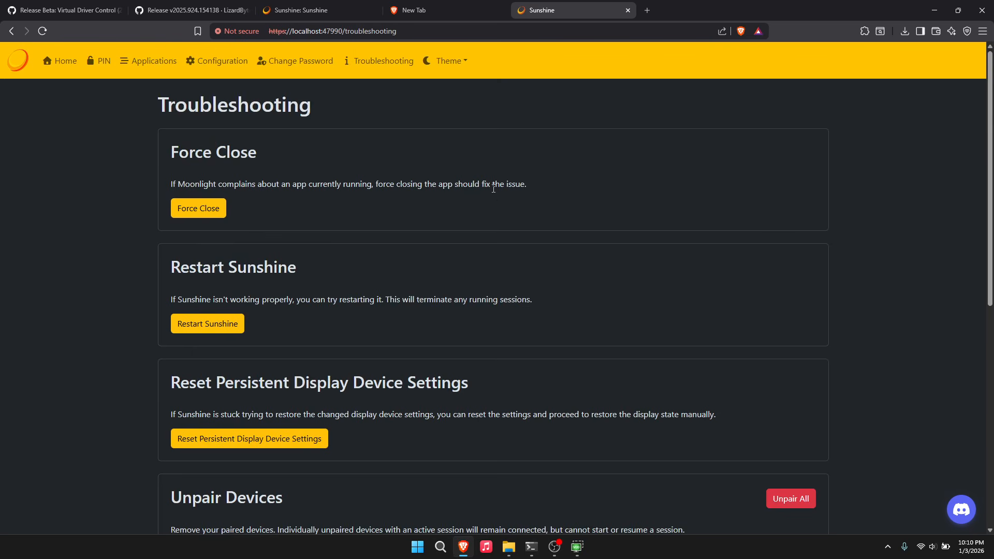
click(218, 61)
- In Advanced settings, set Force a Specific Encoder back to Autodetect (recommended)
click(440, 139)
scroll(372, 194, down, 2)
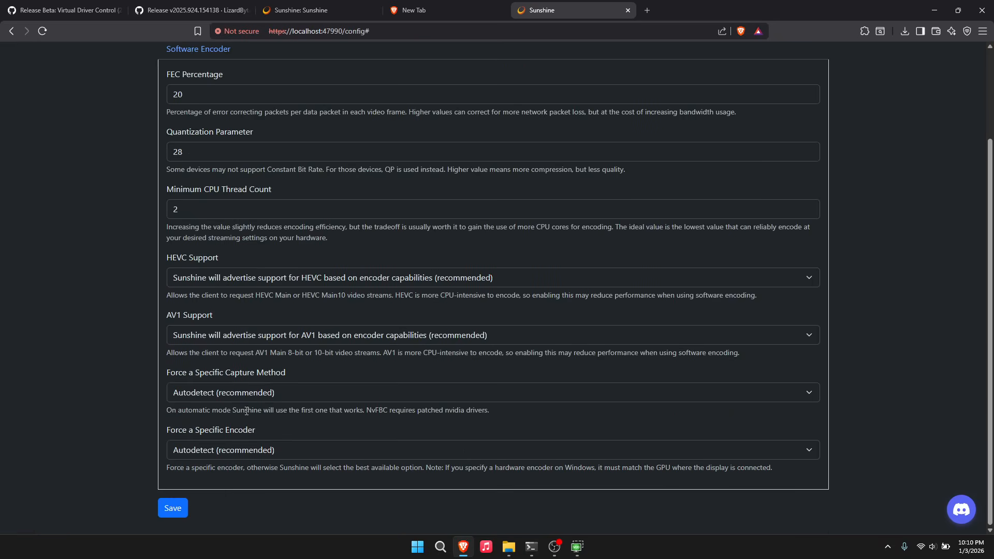
click(209, 450)
click(225, 391)
click(228, 453)
click(241, 378)
scroll(158, 361, up, 2)
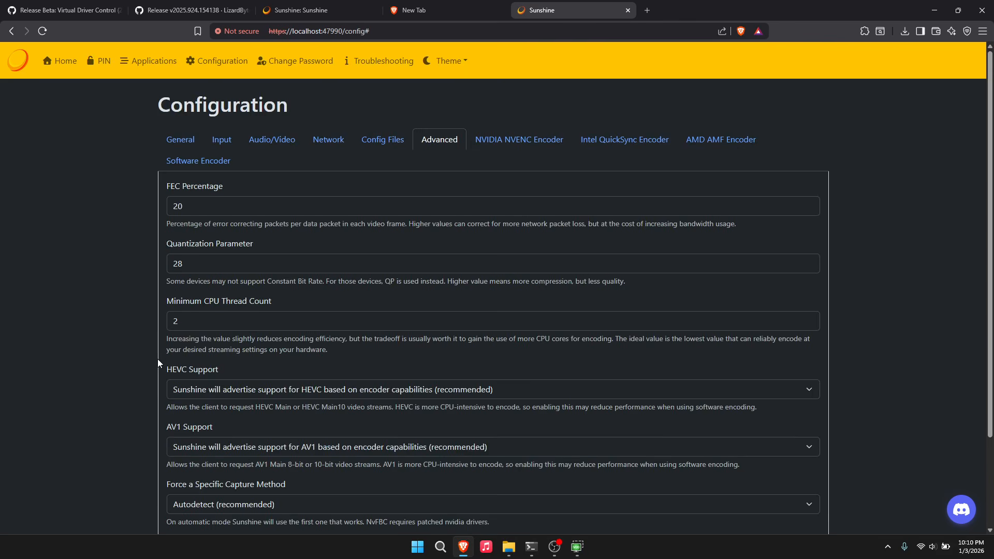
- Keep the NVIDIA NVENC Encoder performance preset at P1
click(514, 148)
click(291, 206)
click(292, 210)
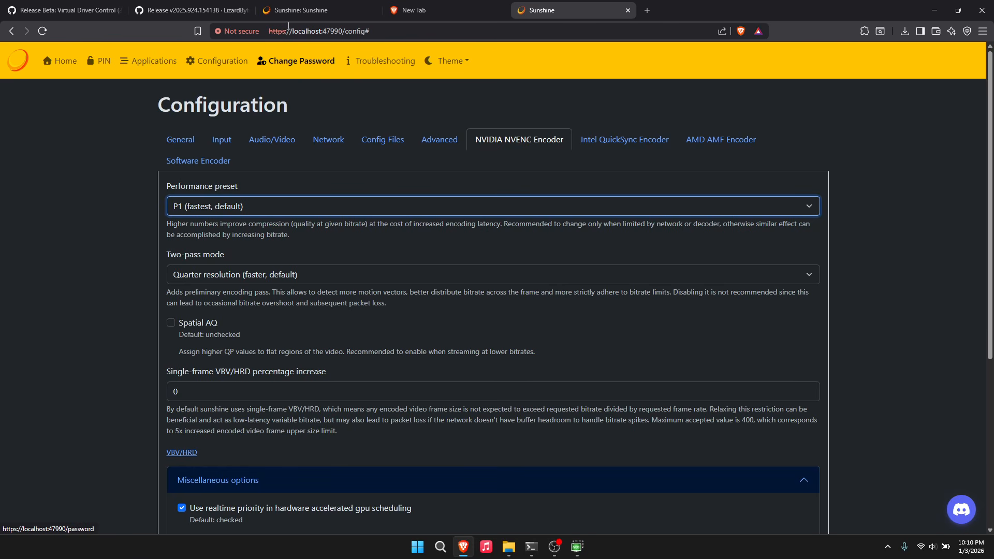
key(alt+Tab)
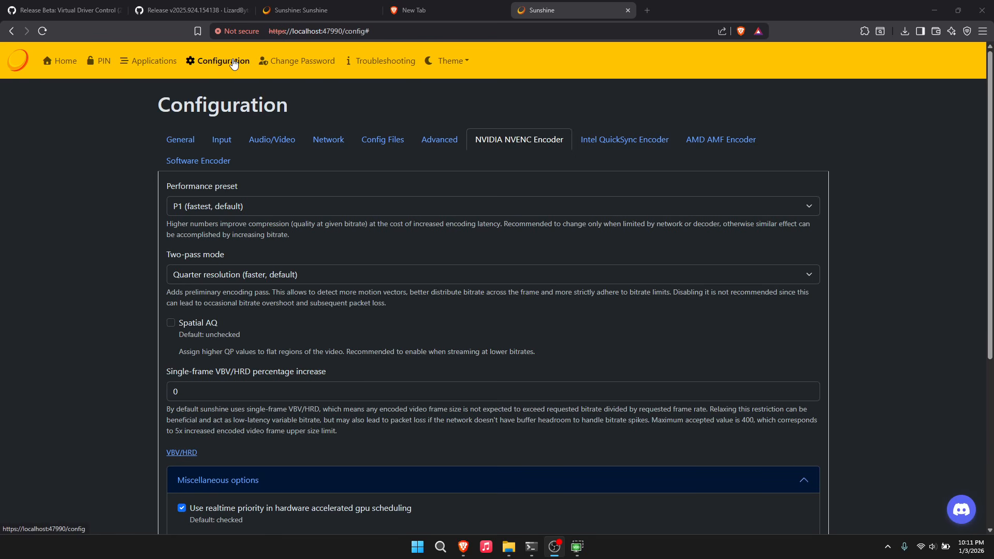
- Submit the Moonlight pairing PIN with device name test on the PIN page
click(108, 64)
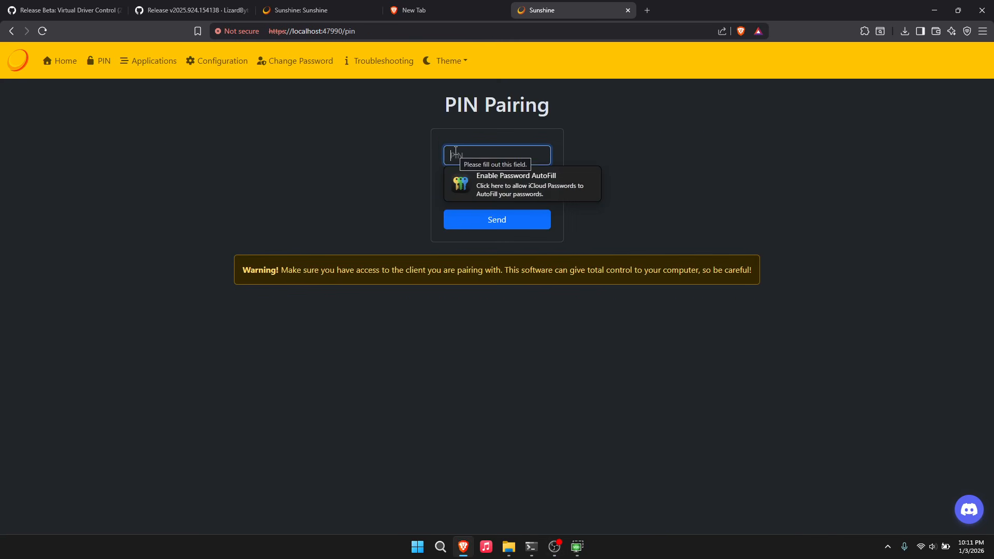
text(3356)
click(516, 190)
text(test)
key(Return)
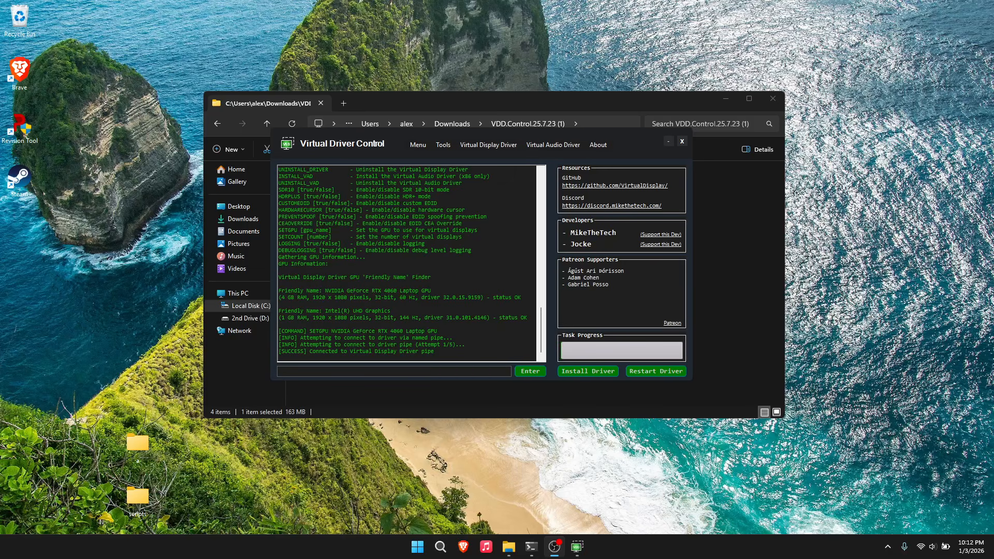
- Close Virtual Driver Control and bring Brave back to the front
click(682, 141)
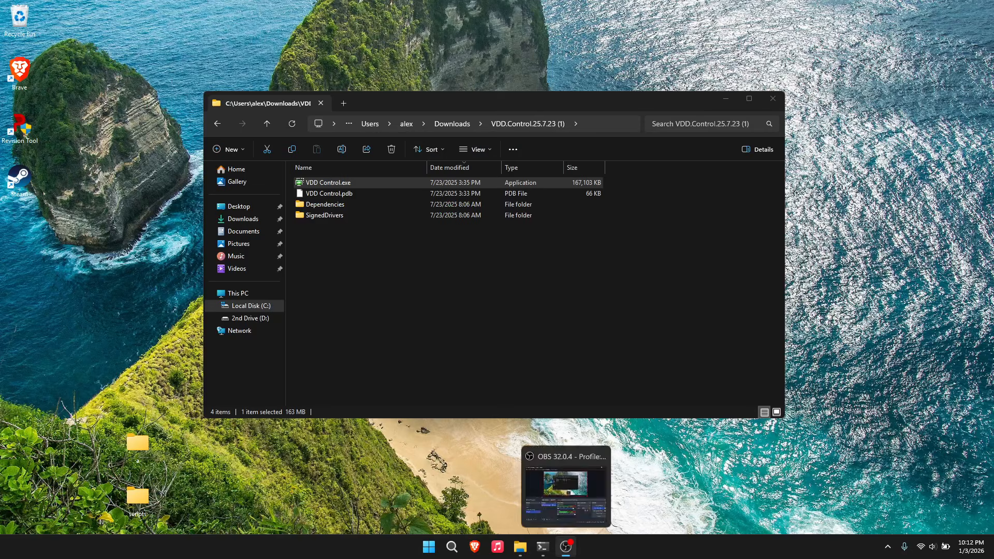
click(475, 546)
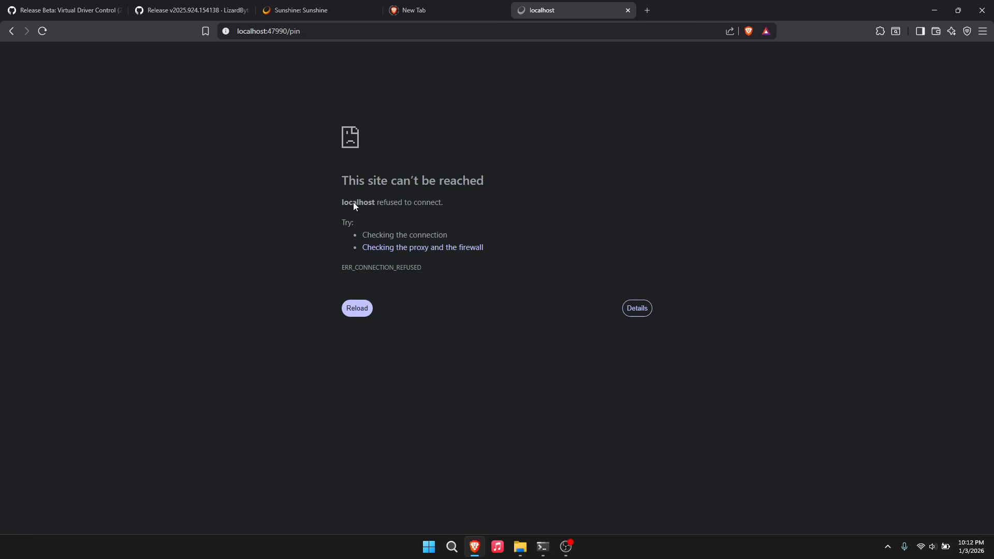
- Retry the pairing page, then relaunch the Sunshine server from Start search
click(365, 313)
click(452, 543)
text(sunshine)
key(Return)
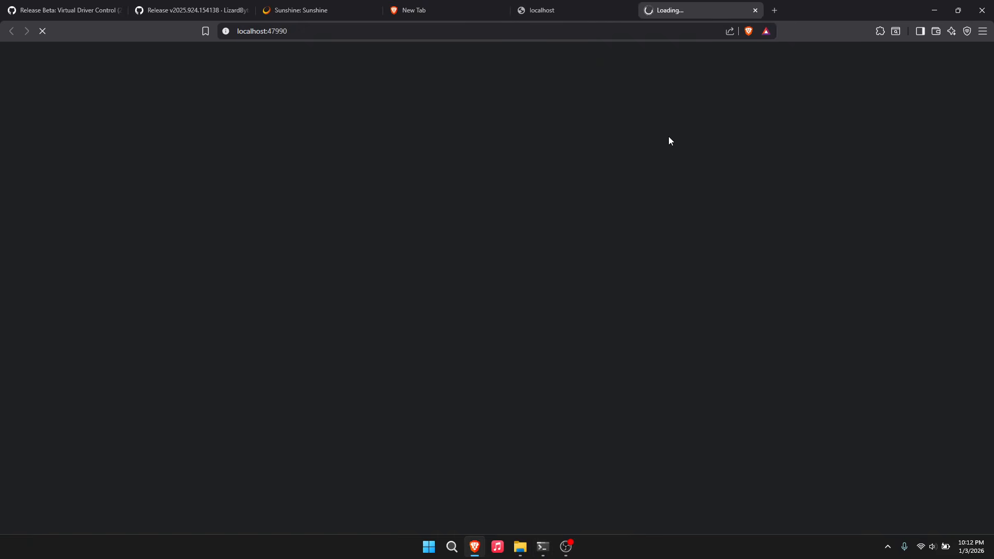
- Sign back in to the Sunshine Web UI with the admin username and password
text(sunshine)
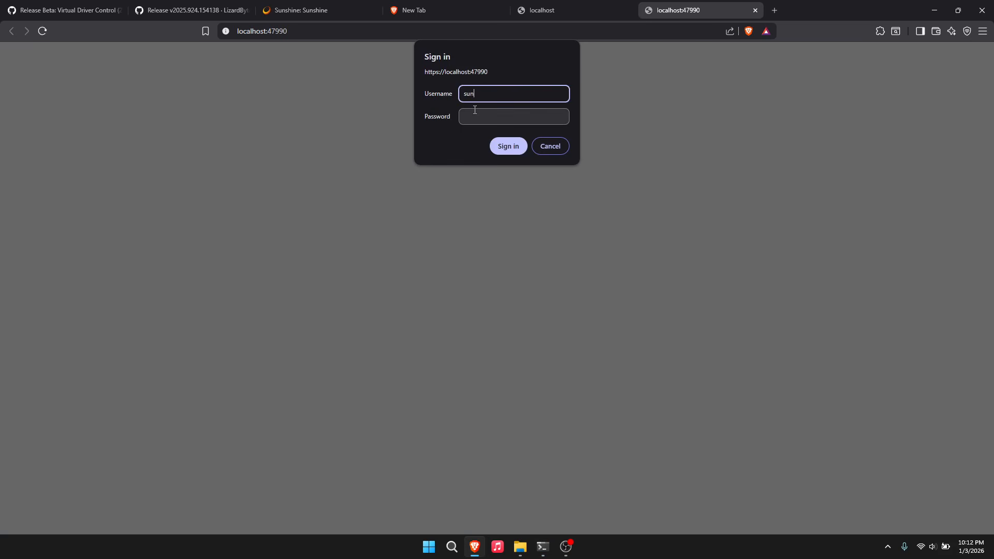
key(Tab)
text(••••••••)
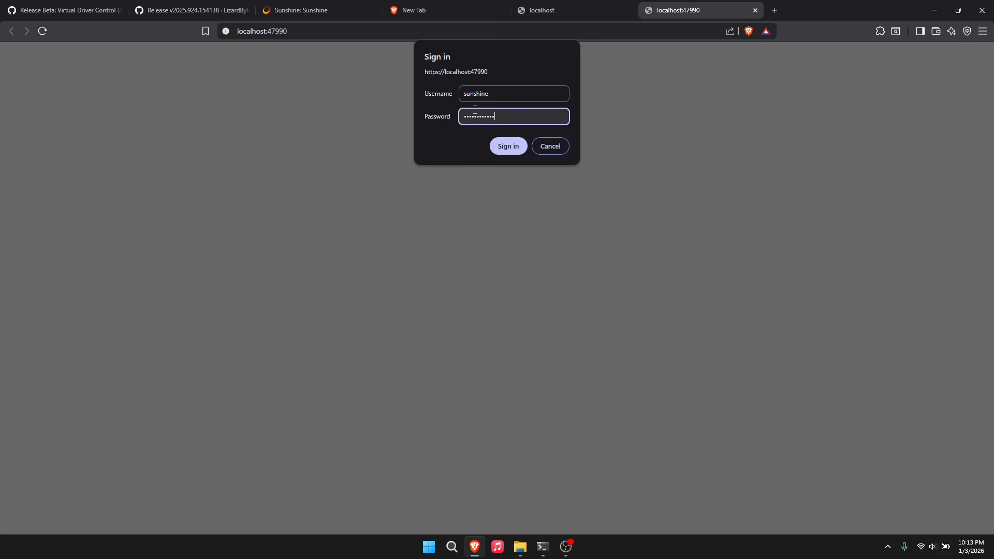
key(Return)
- Review the Troubleshooting logs for the paired test device and NVENC encoder entries
click(374, 63)
scroll(419, 354, down, 8)
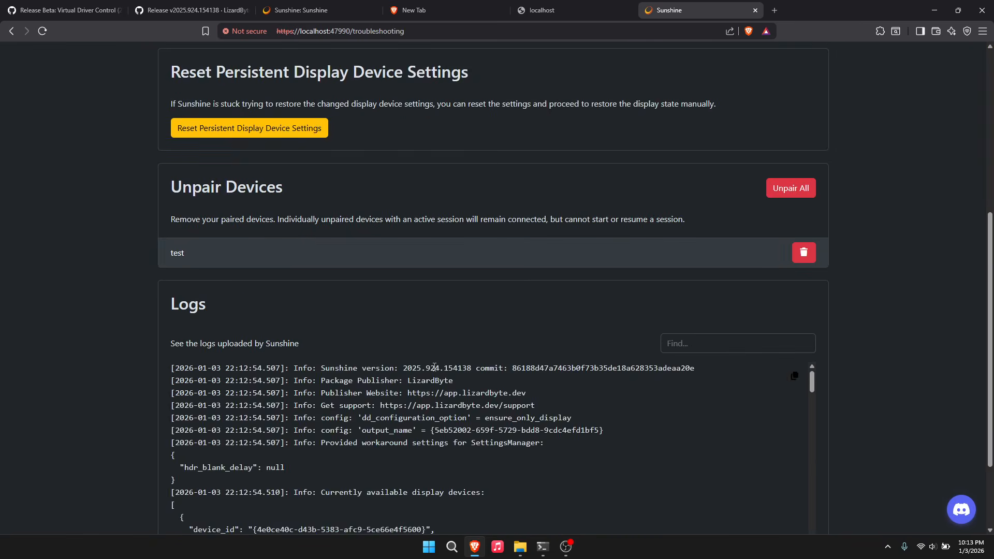
scroll(418, 351, down, 20)
drag(812, 364, 819, 511)
click(571, 460)
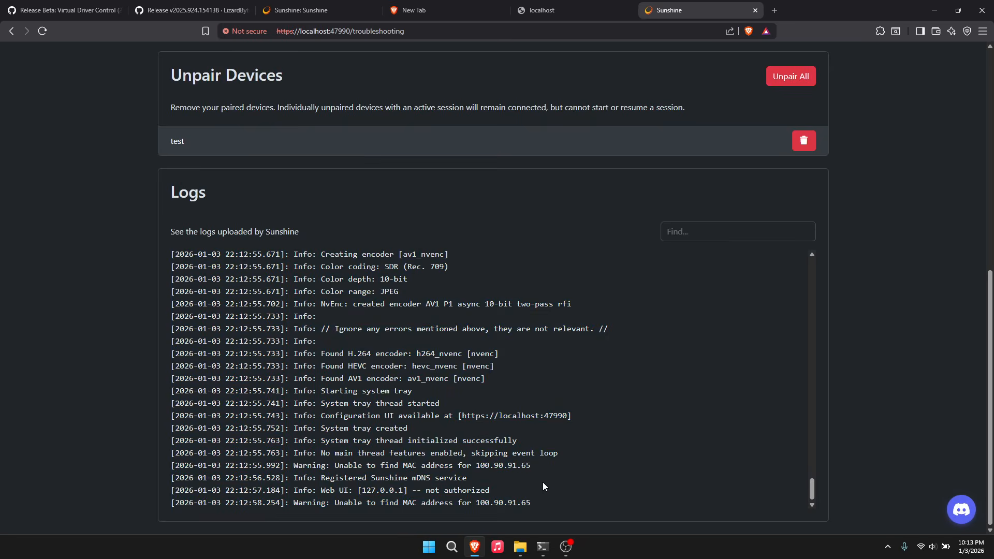
scroll(500, 489, up, 10)
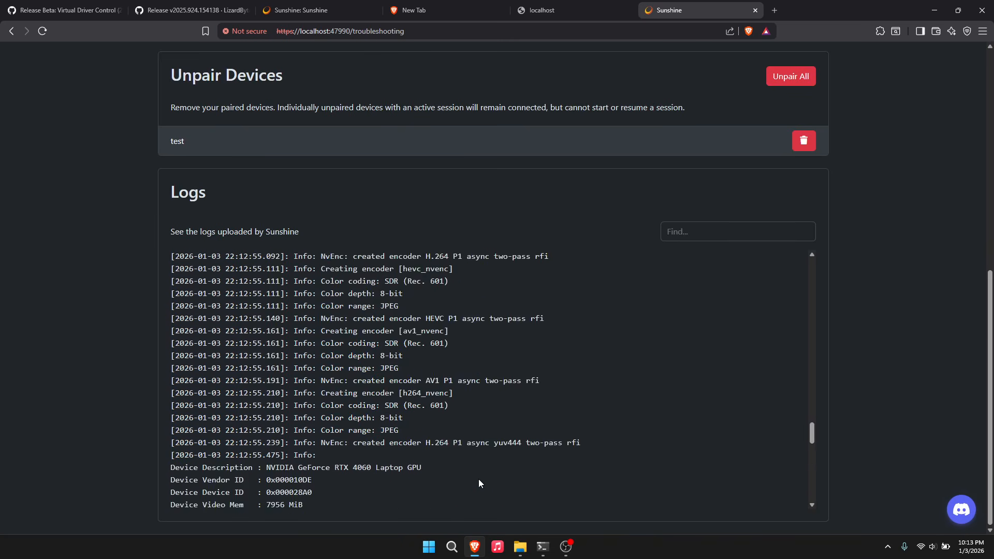
scroll(478, 476, up, 15)
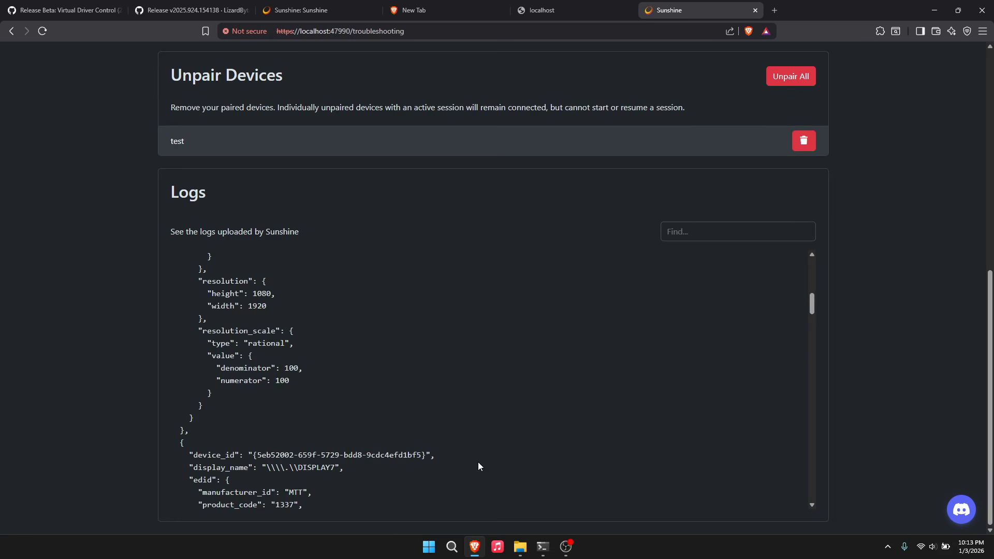
scroll(454, 430, up, 6)
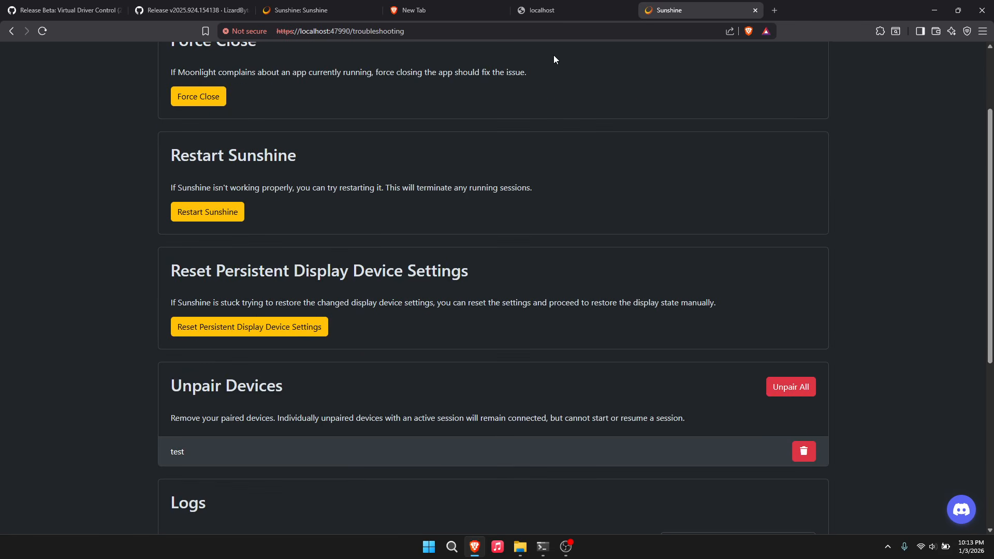
click(549, 12)
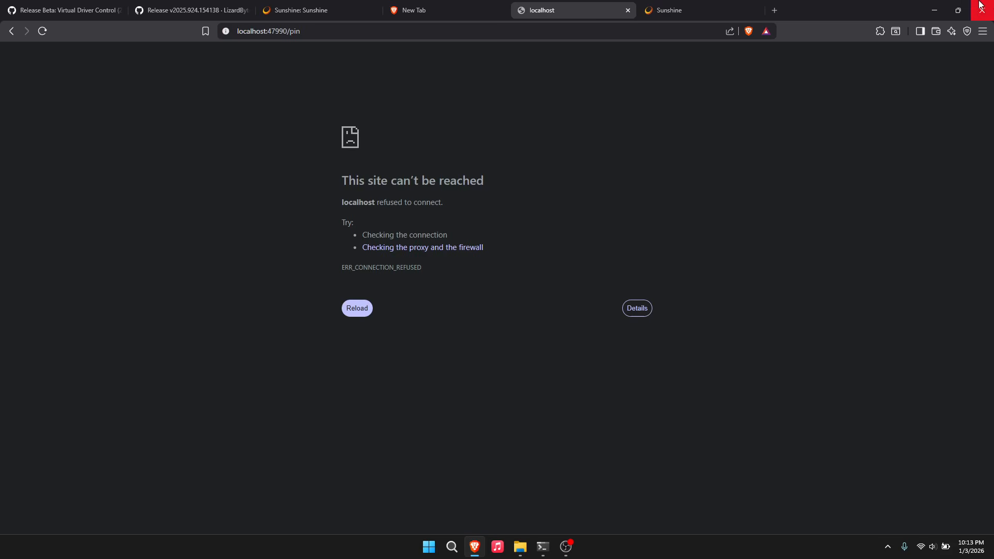
- Close the localhost, Sunshine, New Tab and Sunshine release tabs, keeping the Virtual Driver Control beta page
click(631, 9)
click(632, 9)
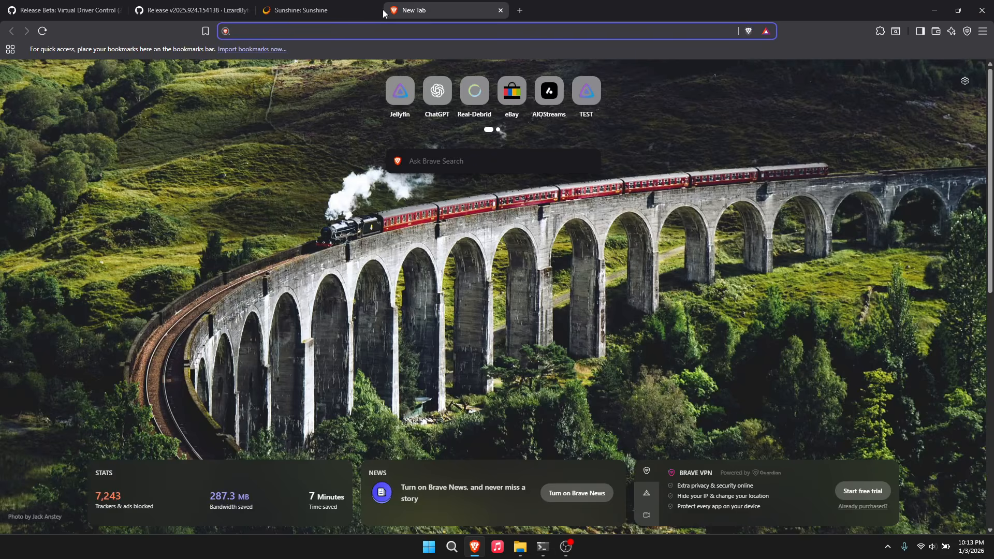
click(501, 11)
click(373, 10)
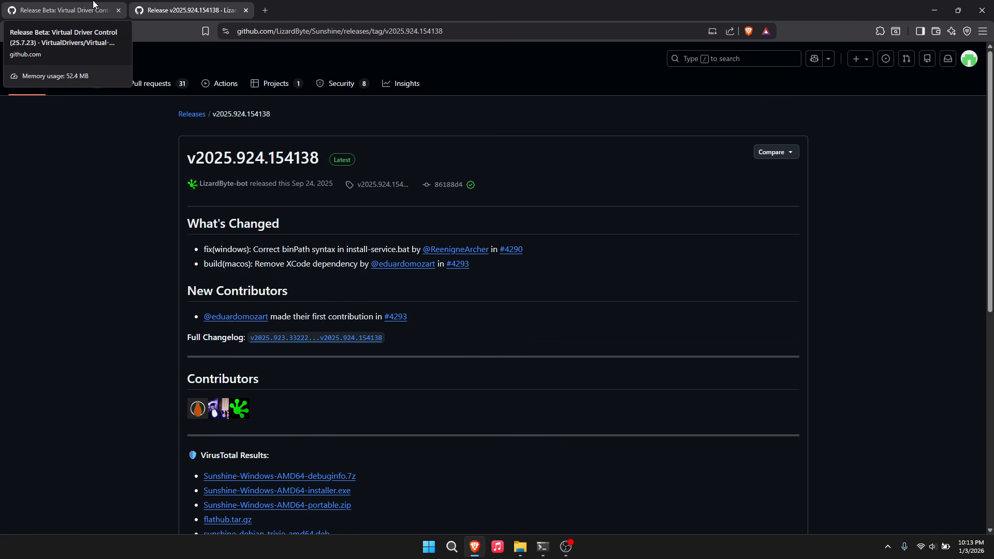
click(246, 11)
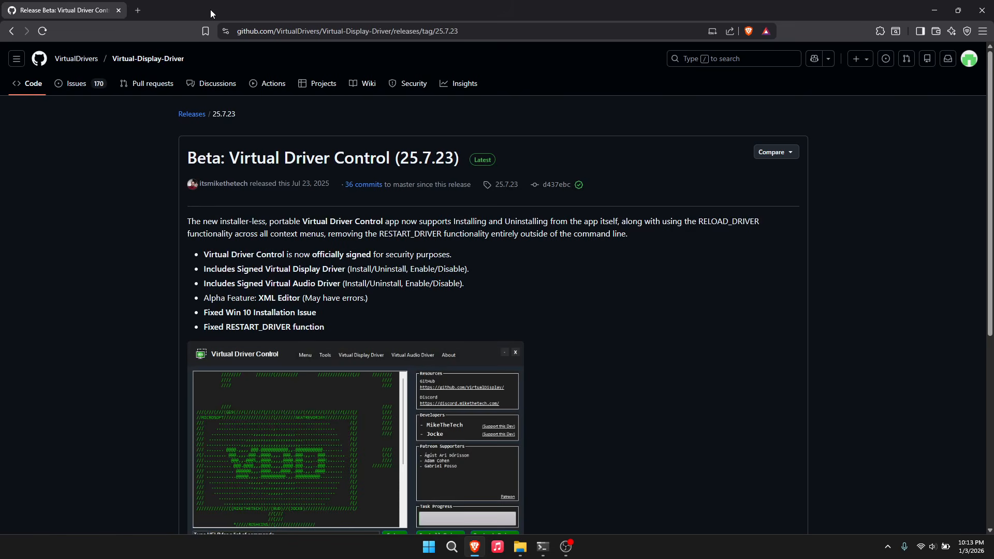